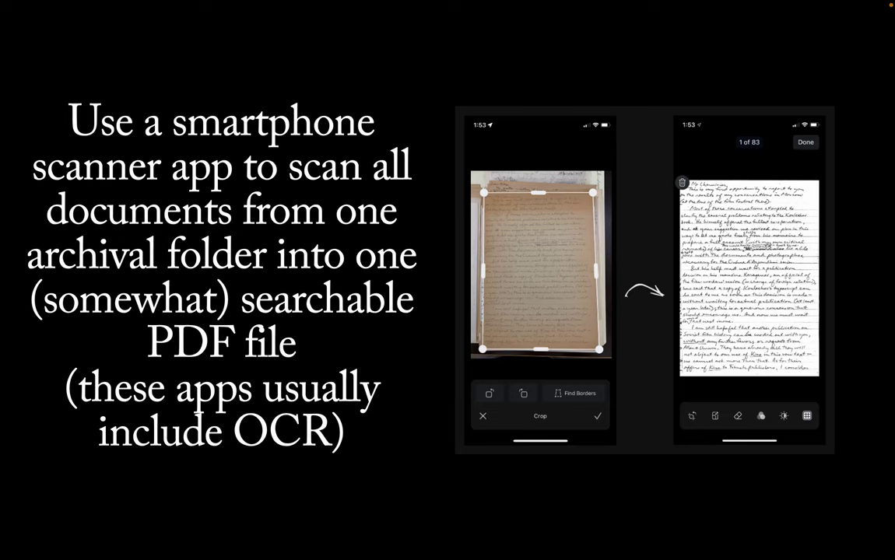
key(Right)
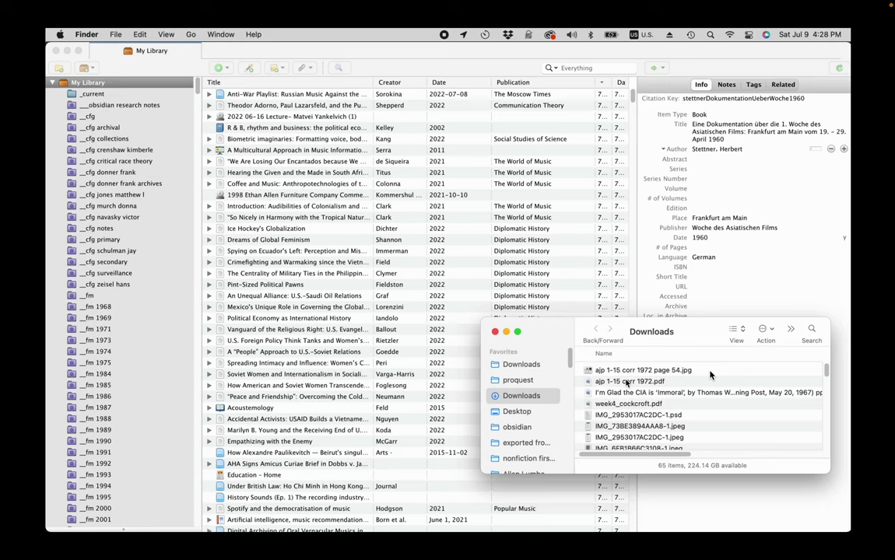
- Add "ajp 1-15 corr 1972.pdf" from Downloads to My Library and create a manually entered parent item for it
drag(626, 383, 319, 104)
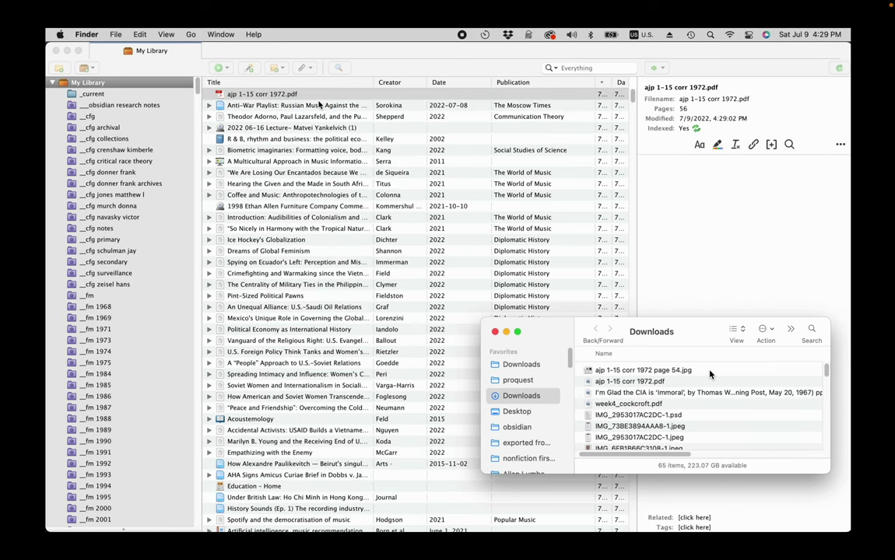
click(270, 96)
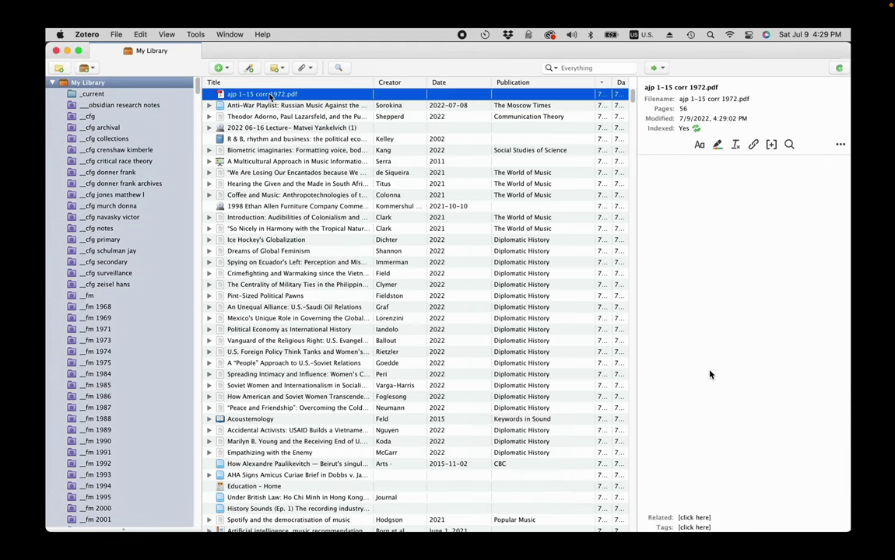
right_click(270, 96)
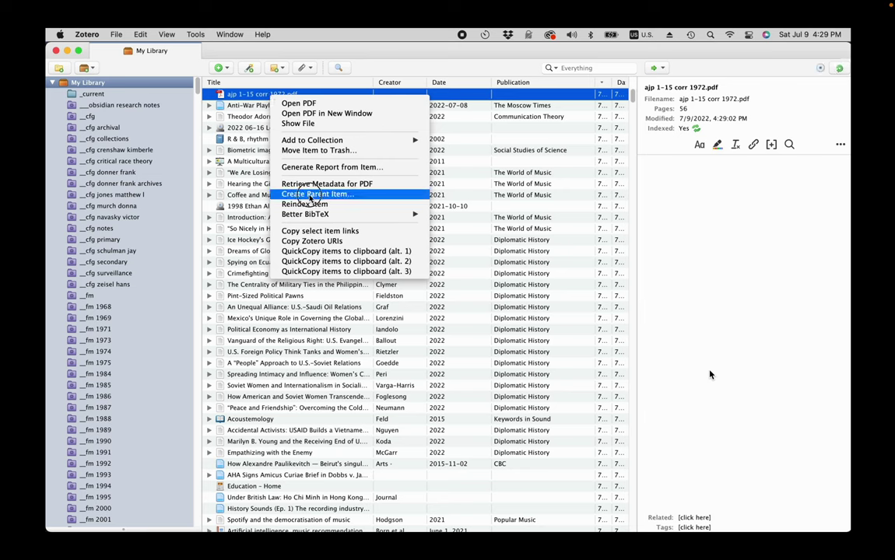
click(310, 195)
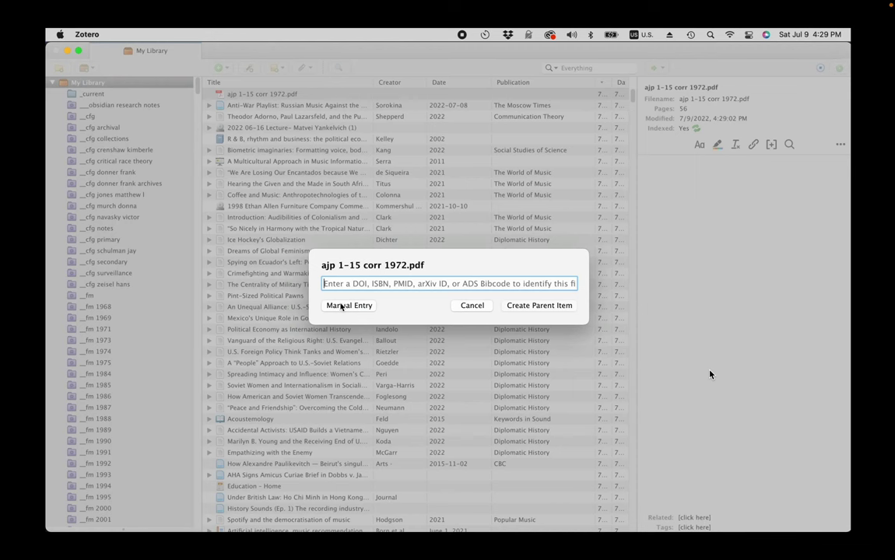
click(339, 305)
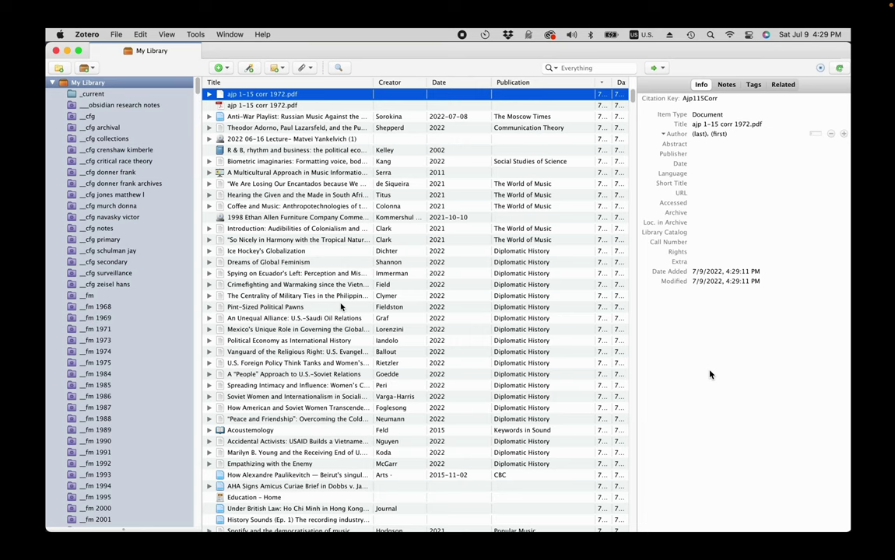
- Remove the ".pdf" extension from the parent item's title so that it reads "ajp 1-15 corr 1972"
click(732, 147)
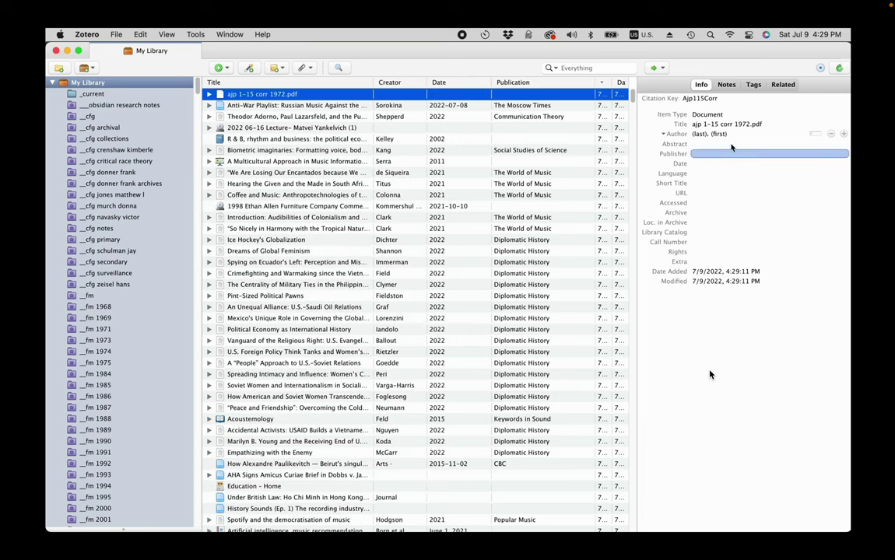
click(770, 123)
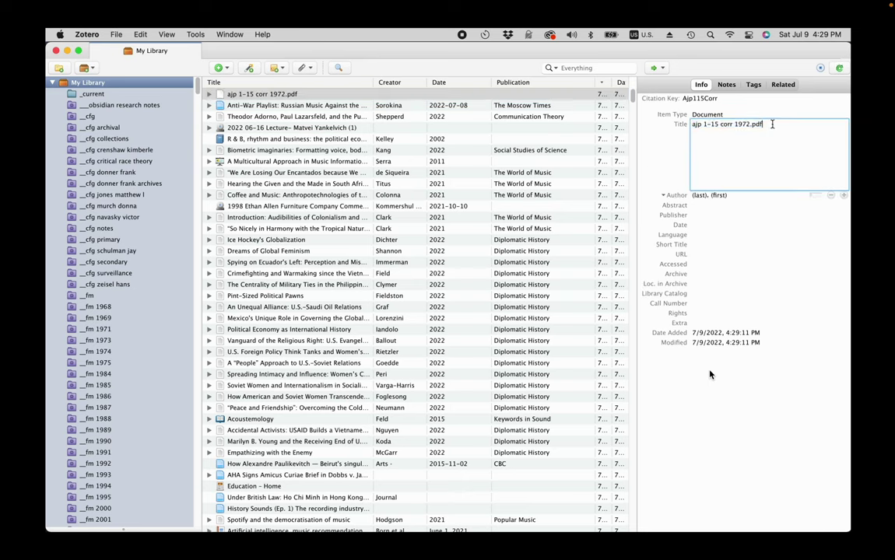
key(BackSpace)
key(BackSpace)
key(BackSpace)
key(BackSpace)
key(Return)
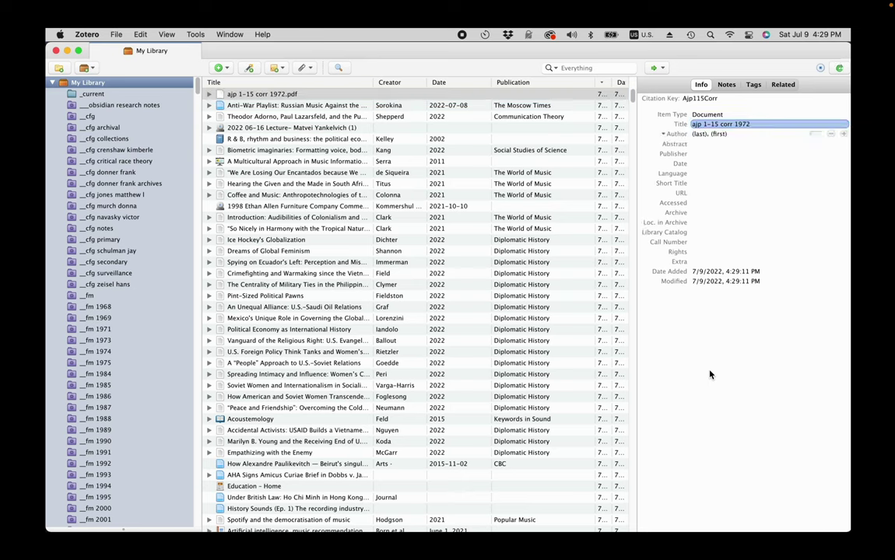
- Set the item's date to 1972 and its archive to AJP
click(729, 165)
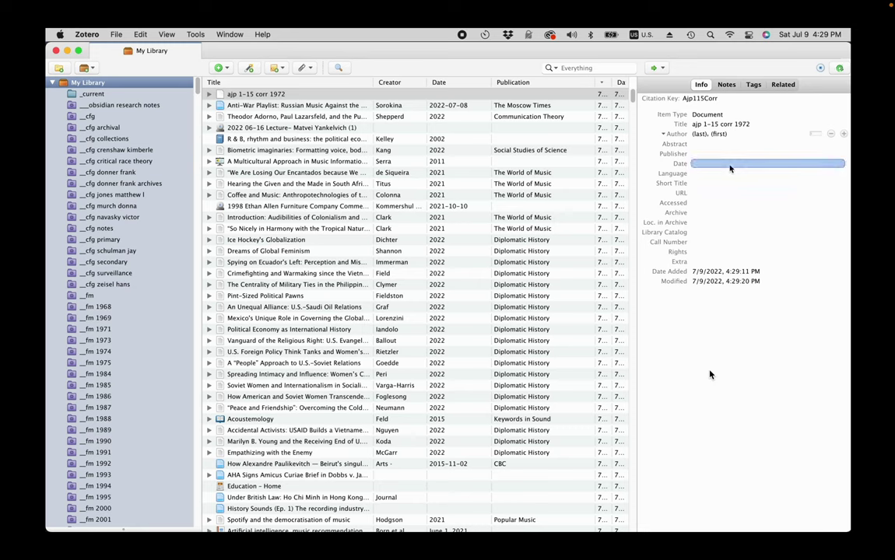
text(1972)
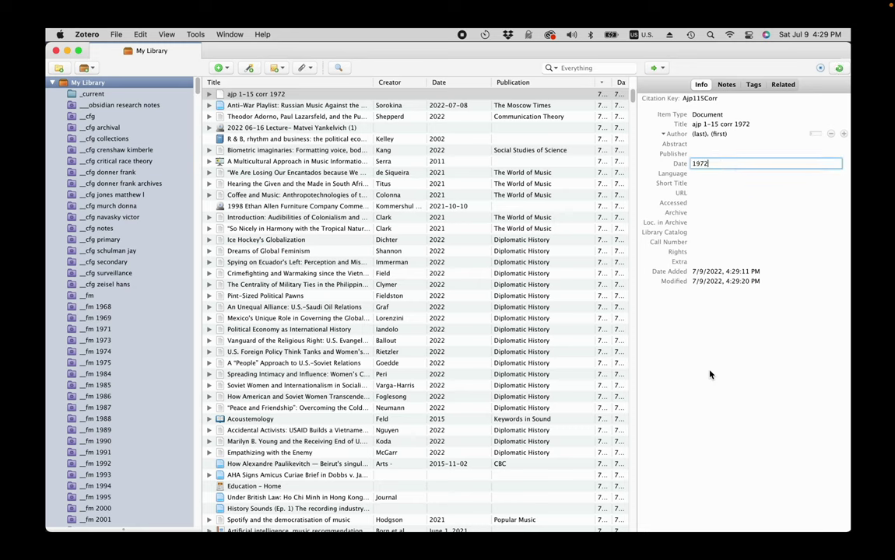
key(Return)
click(723, 217)
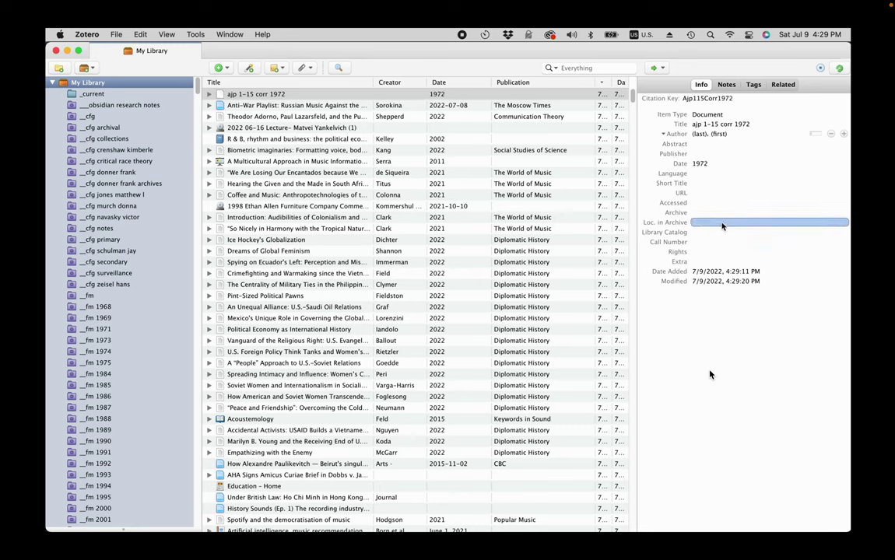
click(714, 212)
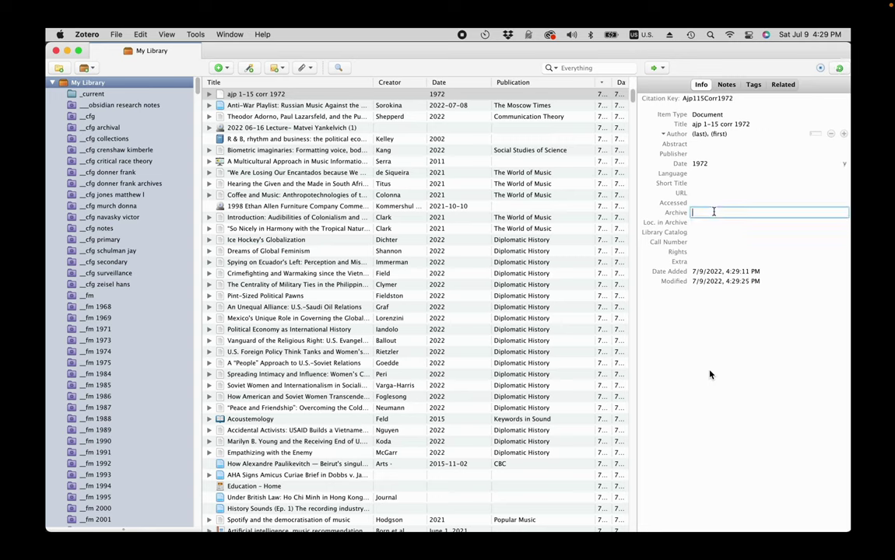
text(AJP)
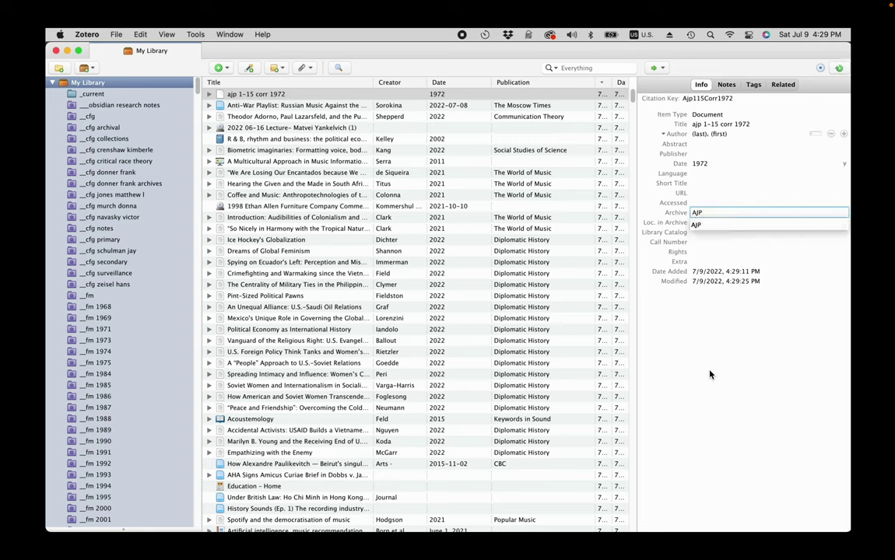
key(Return)
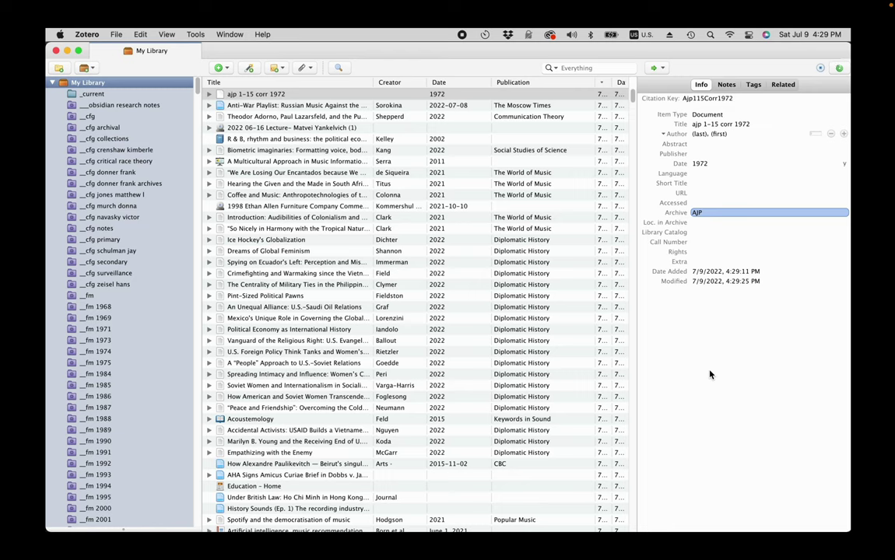
- Set the item's location in archive to "box 1, folder 15" and change its item type to Manuscript
click(709, 223)
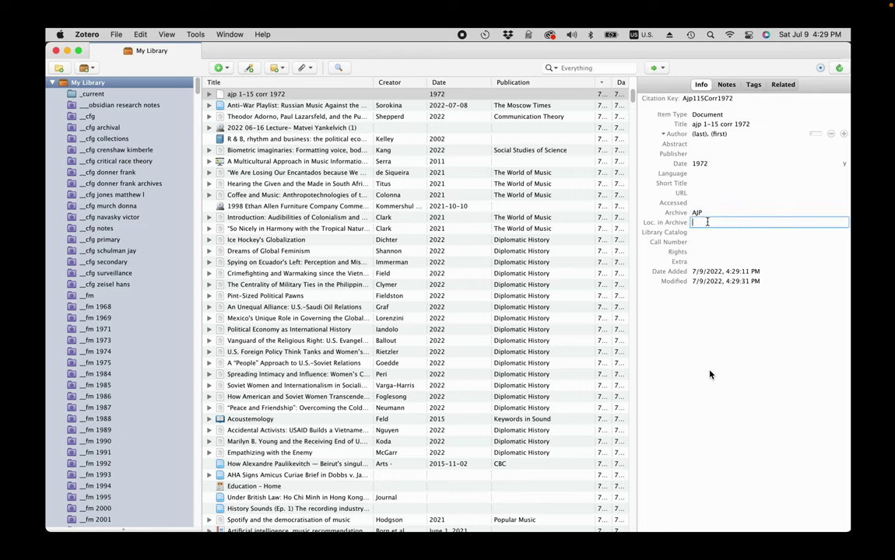
text(box 1)
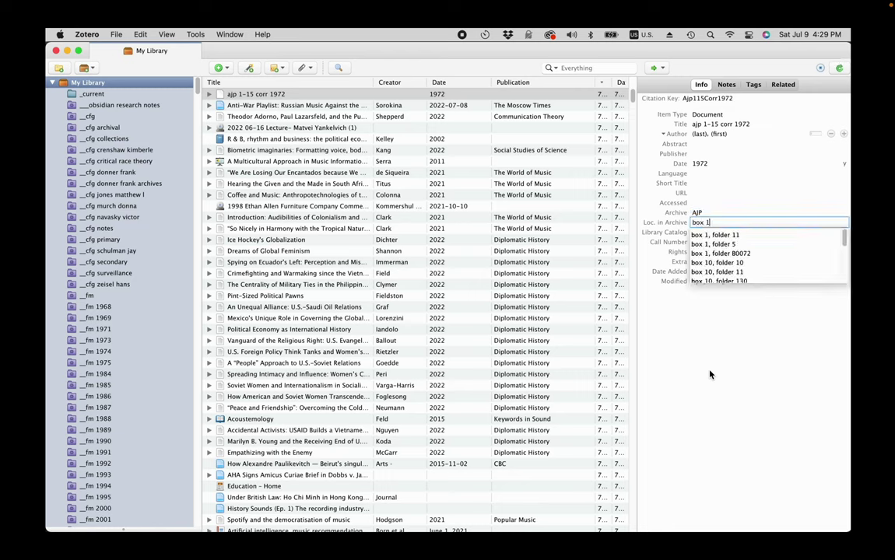
text(, folder 15)
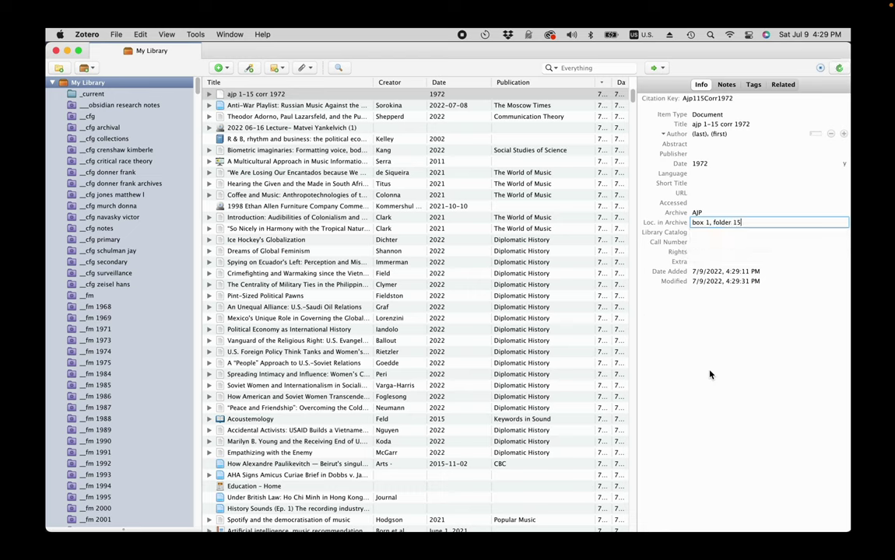
key(super+a)
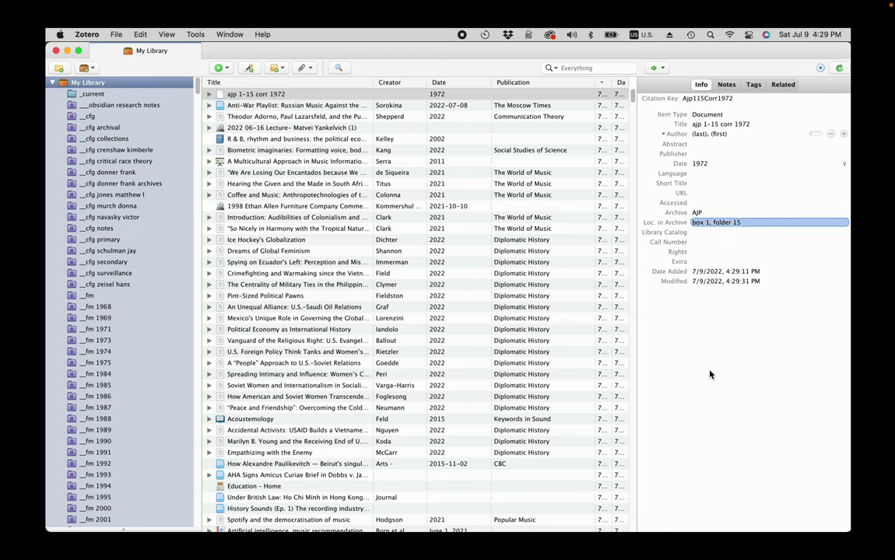
click(716, 115)
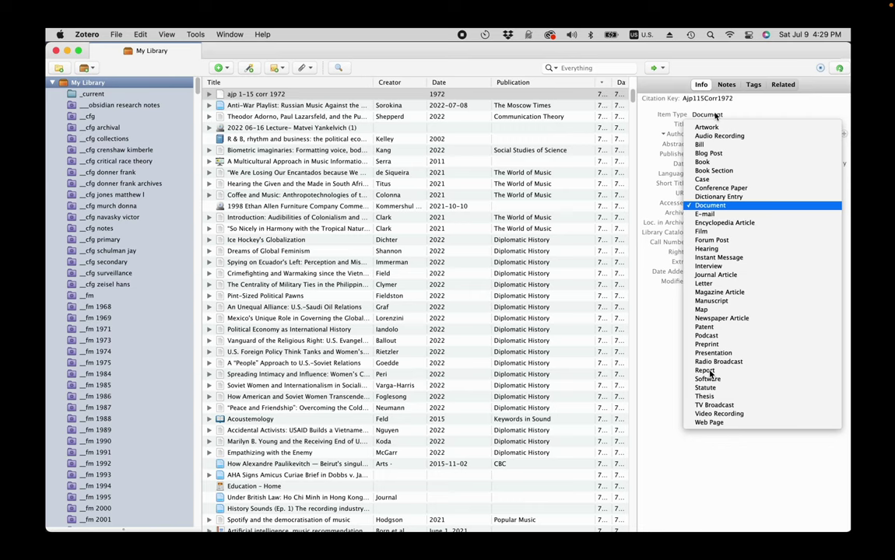
click(710, 300)
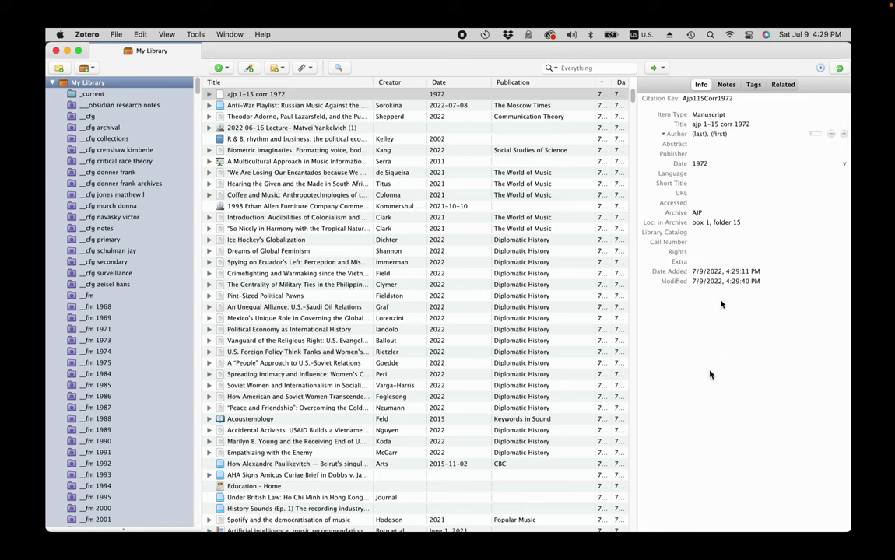
- Add the tags "folder" and "primary" to the "ajp 1-15 corr 1972" manuscript
click(753, 85)
click(692, 102)
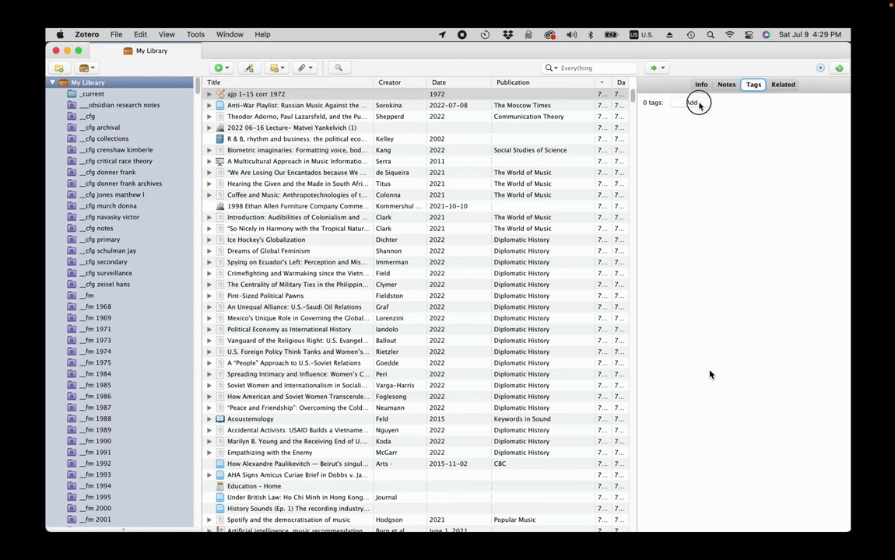
text(folder)
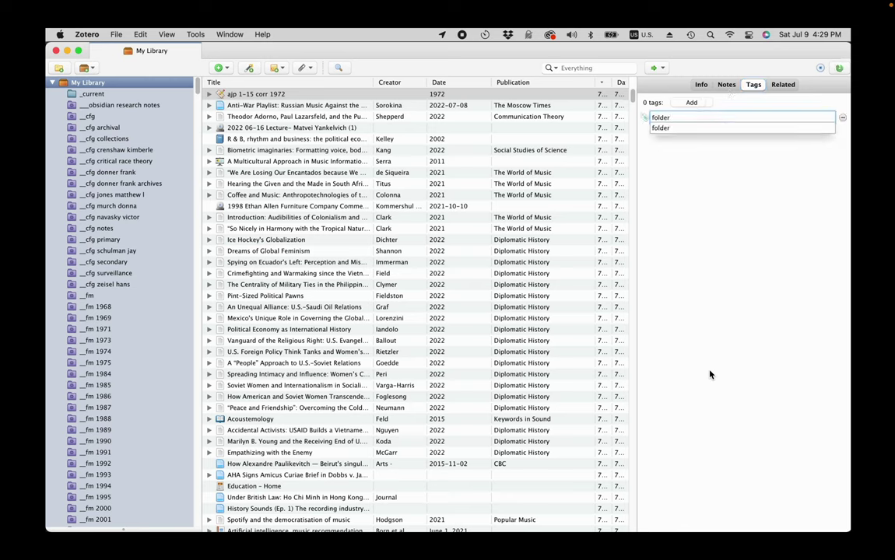
key(Return)
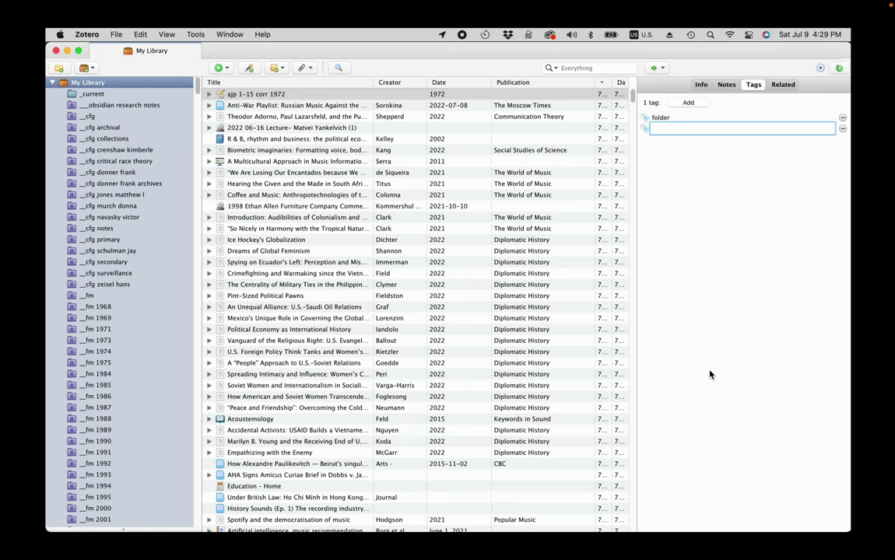
text(primary)
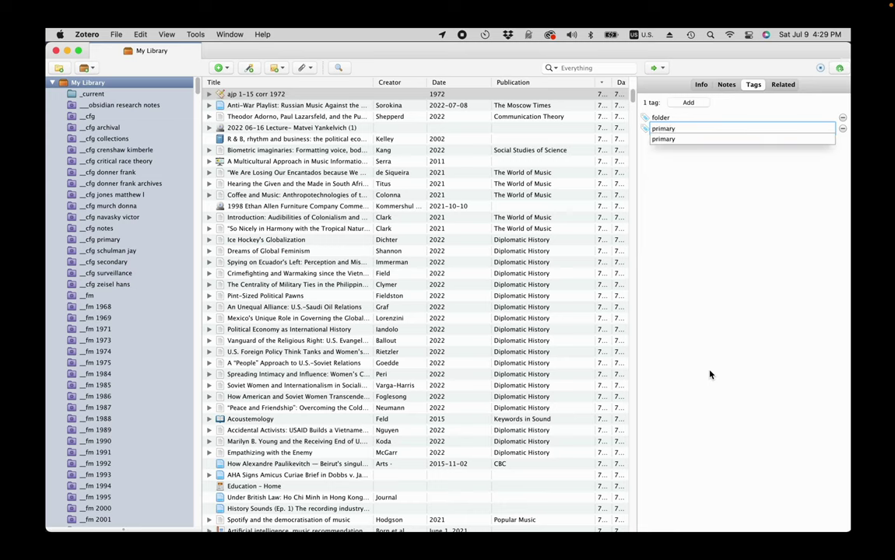
key(Return)
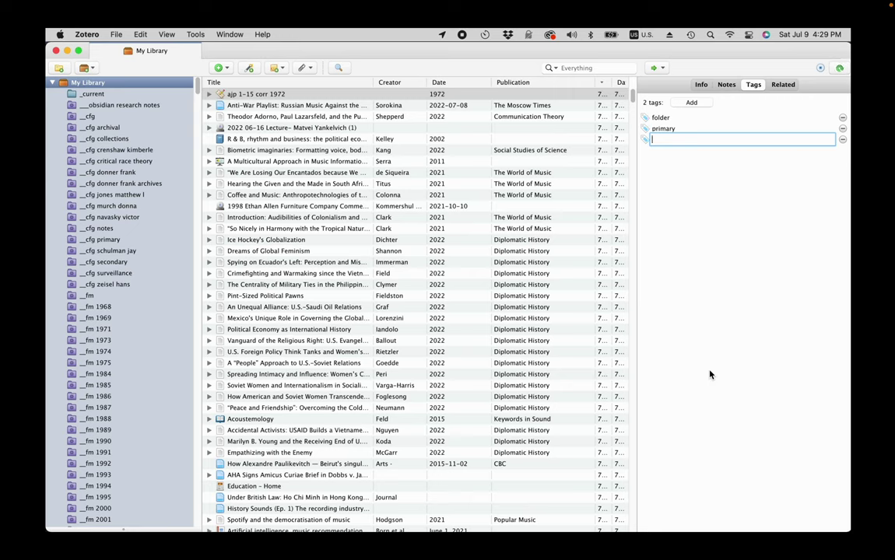
- Tag the manuscript with the existing name tag of the papers' owner and with "film-translation-project", and return to its item details
text(joh)
key(Down)
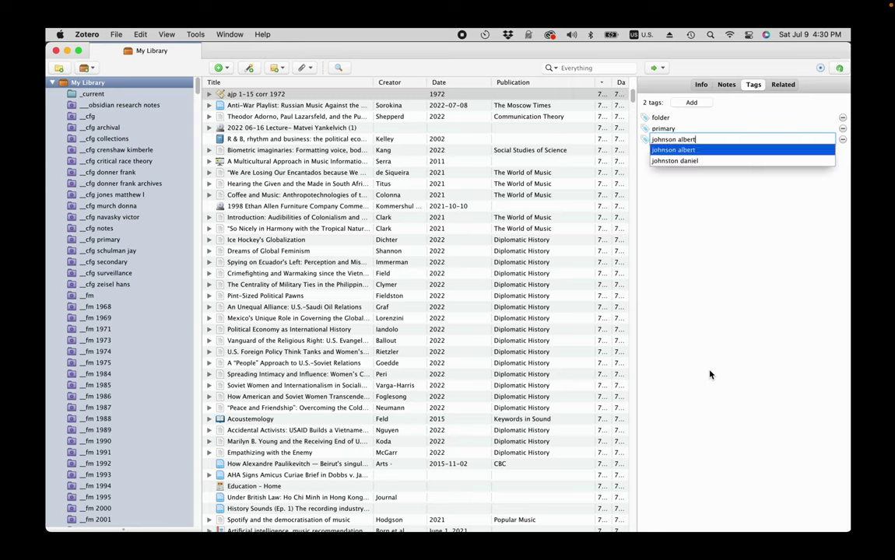
key(Return)
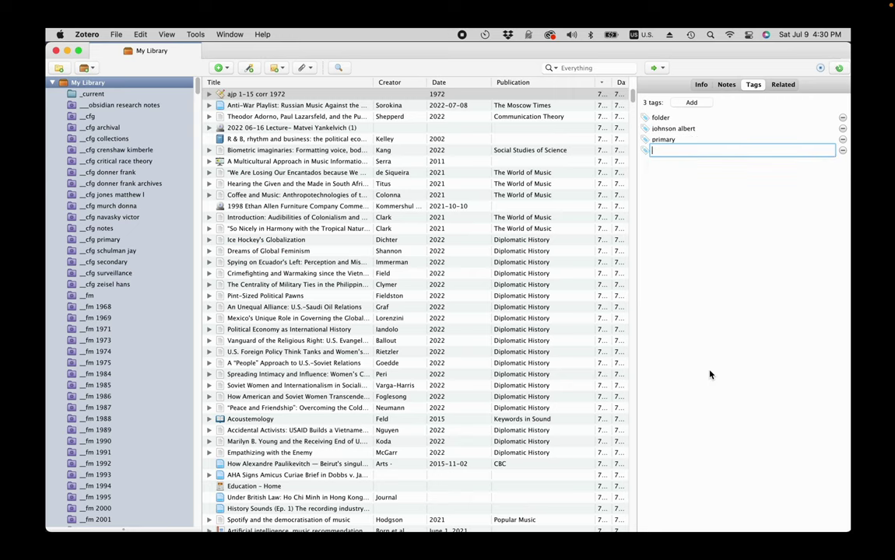
text(film-)
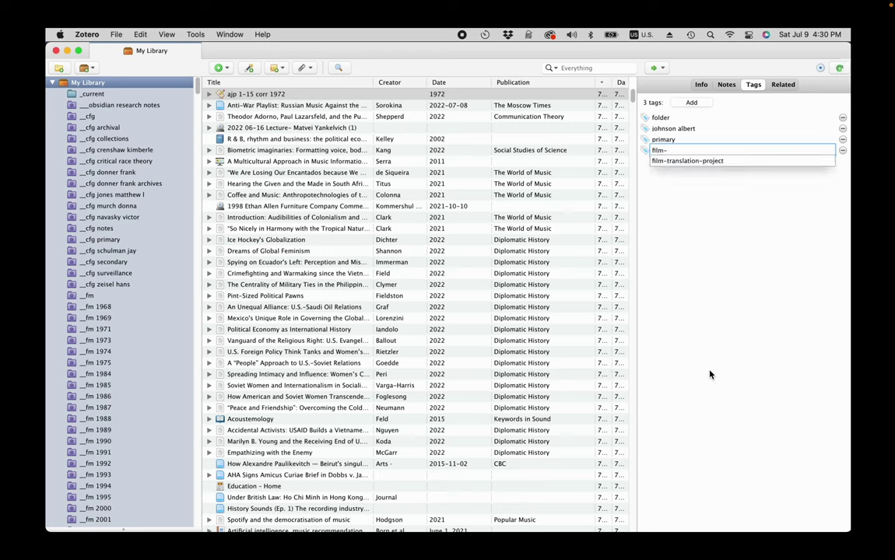
key(Down)
key(Return)
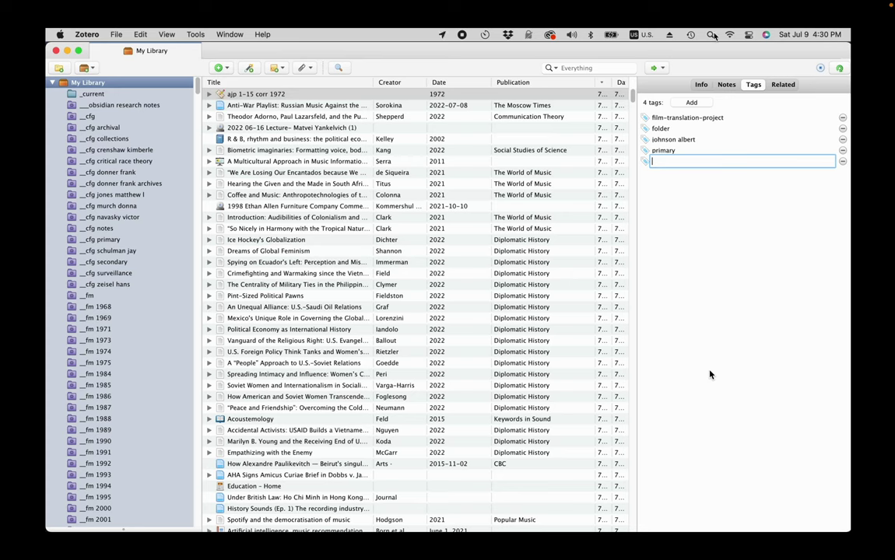
click(702, 84)
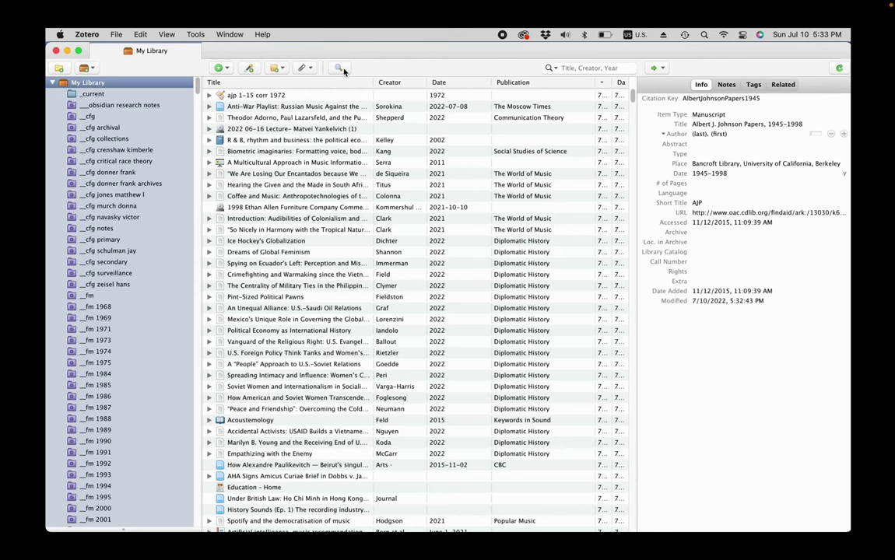
- Run an advanced search for titles containing "johnson papers" and open the matching collection record in the library
click(343, 70)
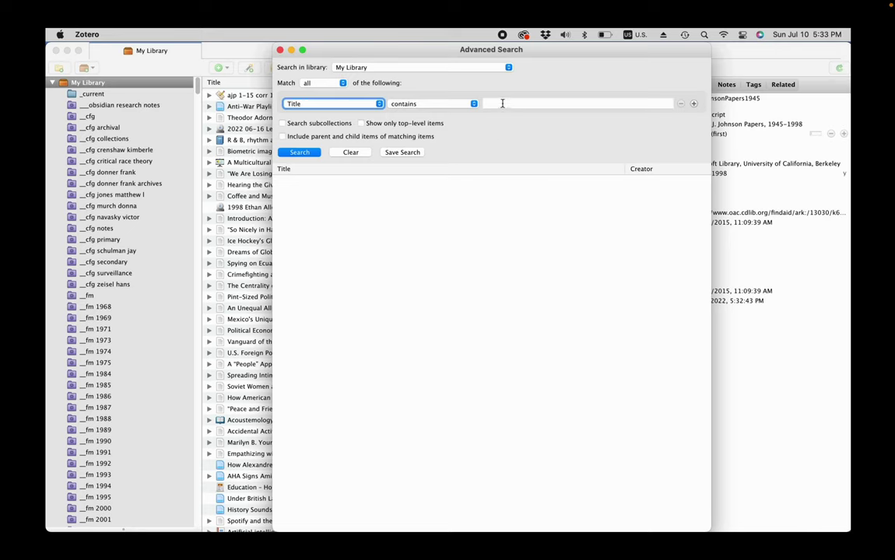
click(502, 102)
text(joh)
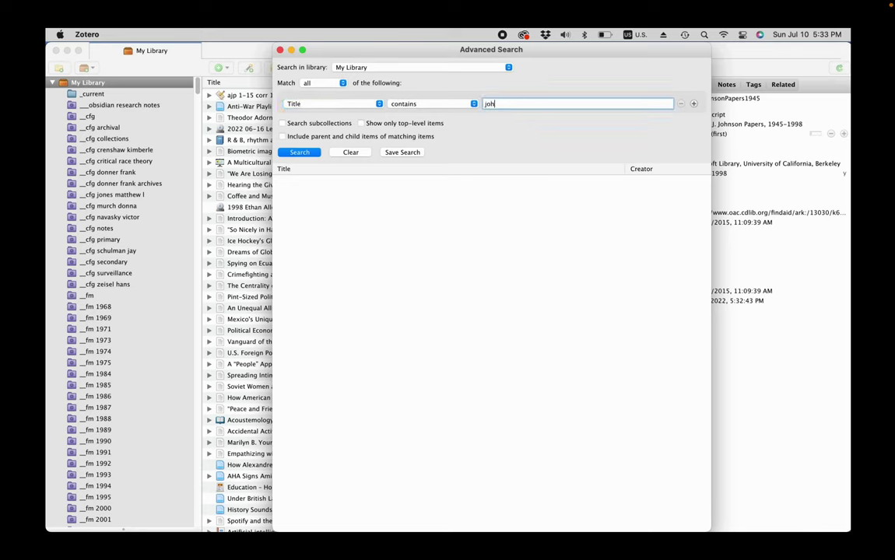
text(nson papers)
key(Return)
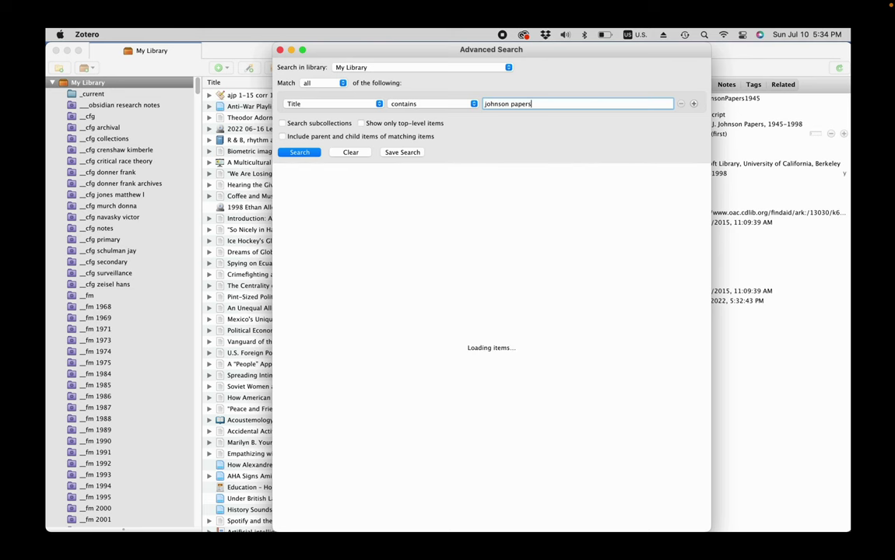
double_click(382, 181)
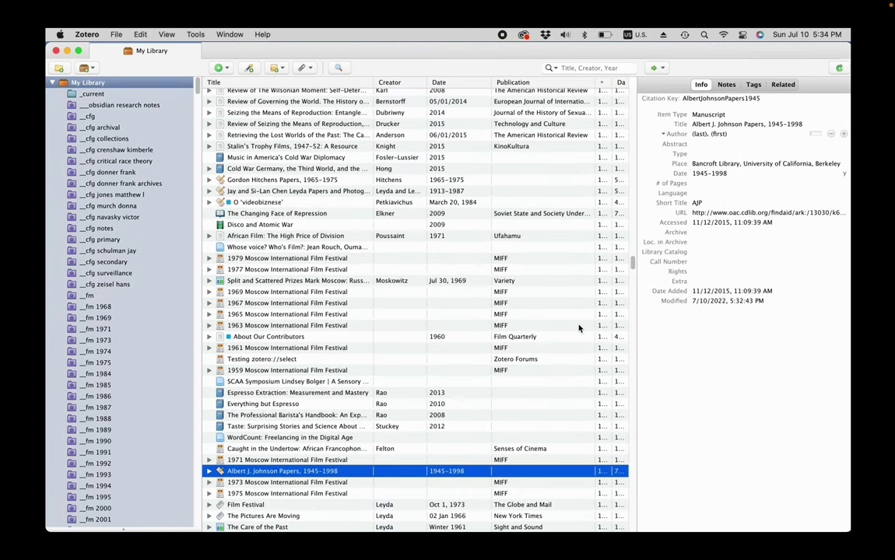
- View the tags of the selected collection record
click(718, 133)
click(755, 85)
click(669, 118)
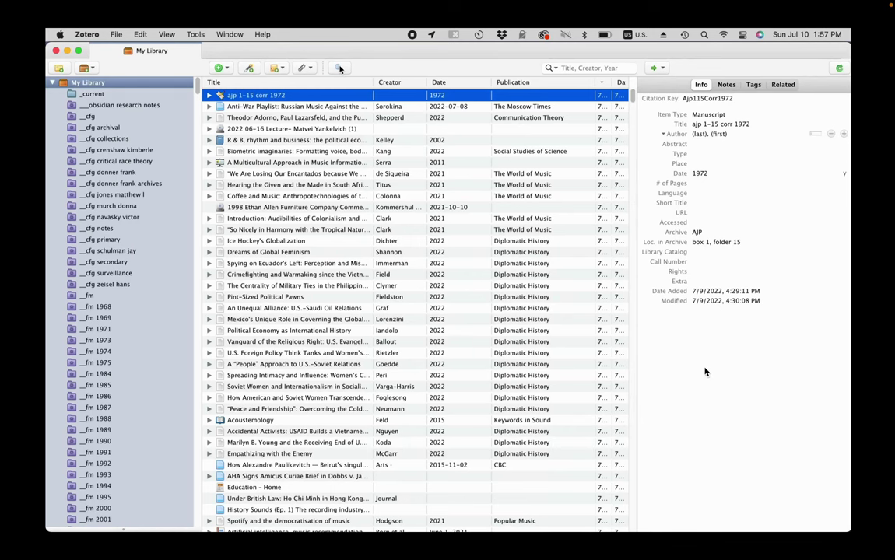
- Start an advanced search of the library with the condition that Archive is "AJP"
click(339, 68)
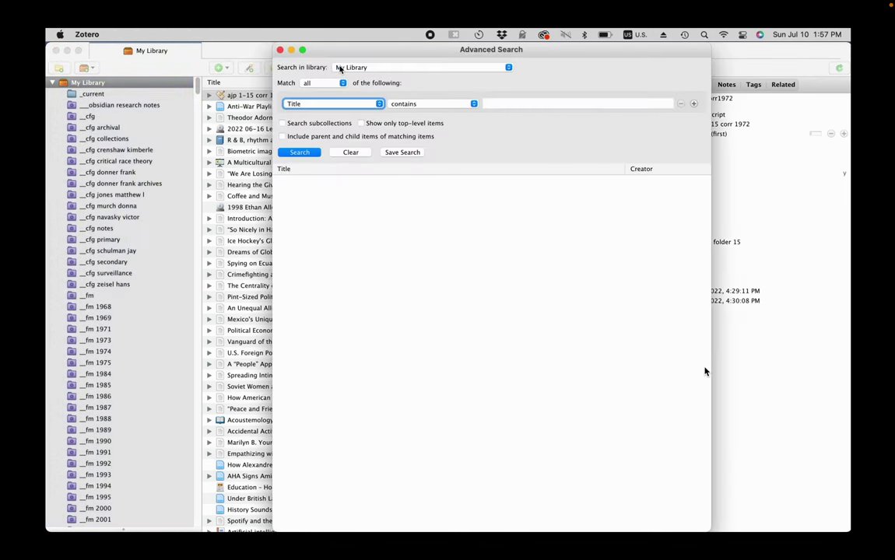
click(365, 105)
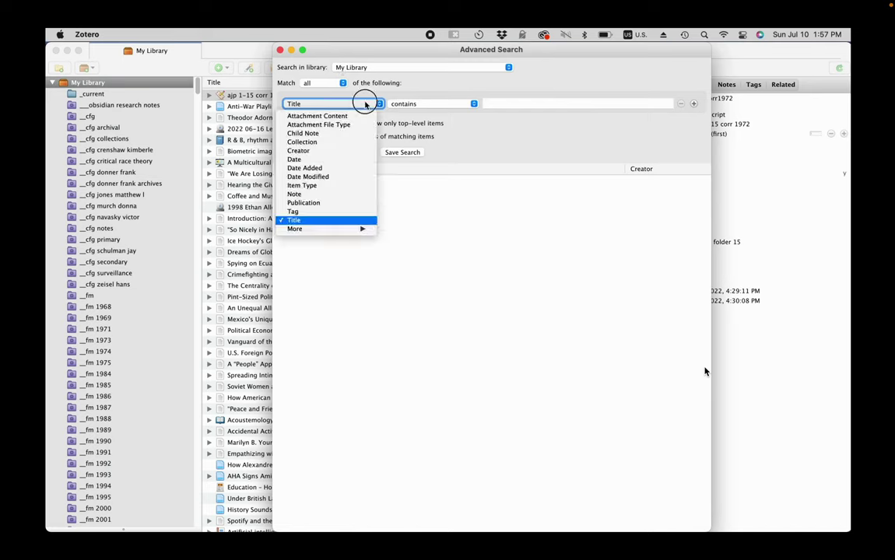
mouse_move(350, 227)
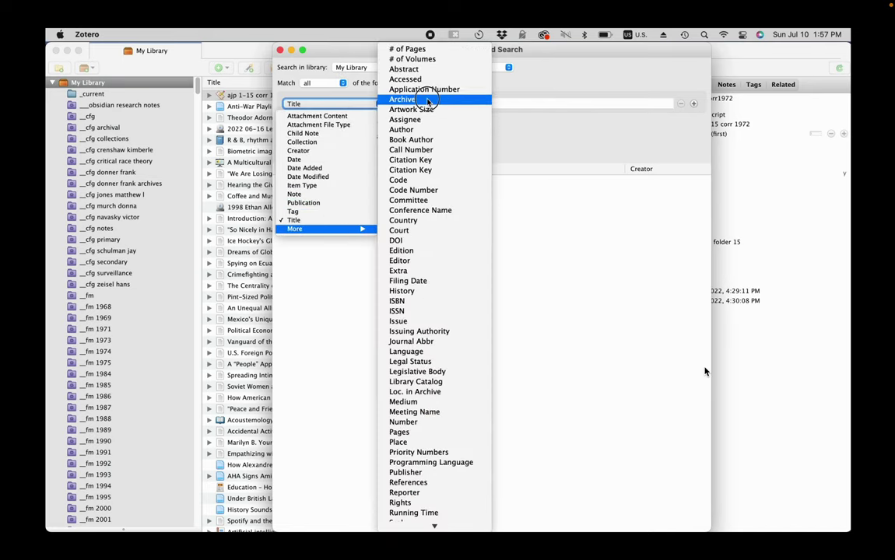
click(403, 99)
click(464, 109)
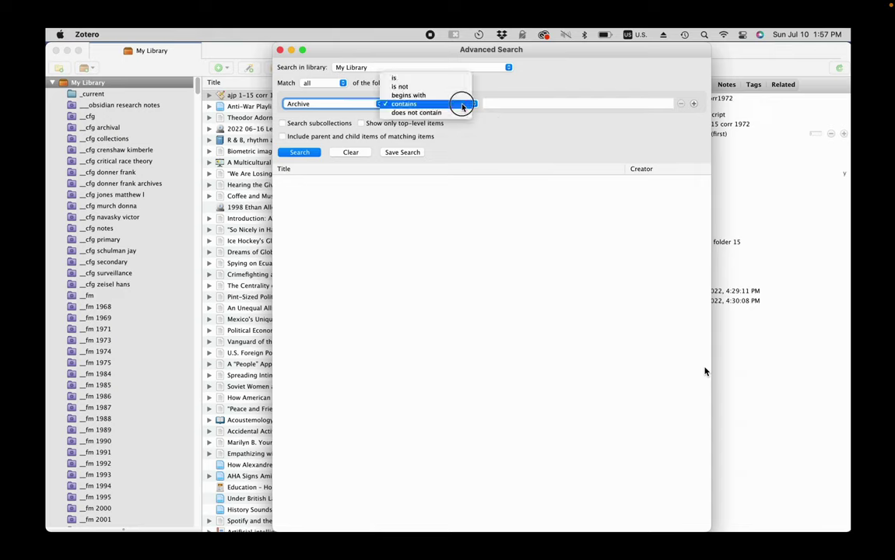
click(448, 74)
click(506, 104)
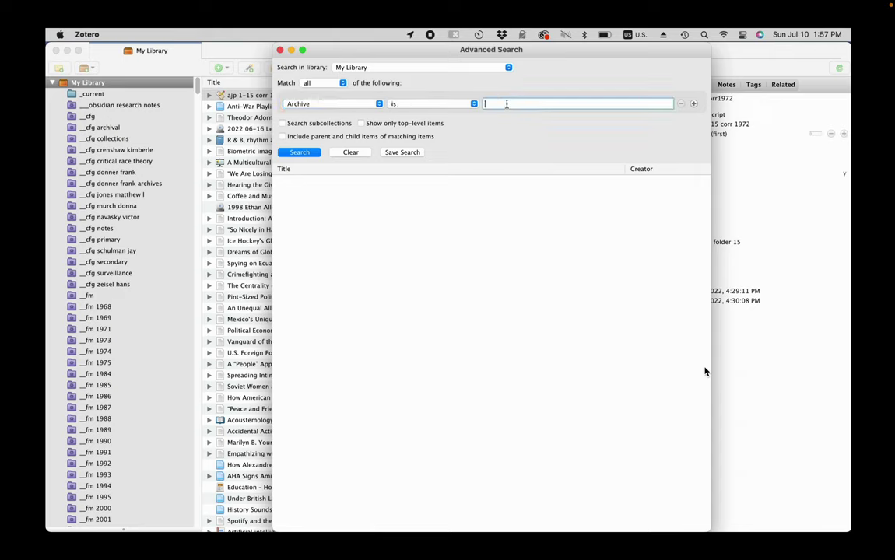
text(AJP)
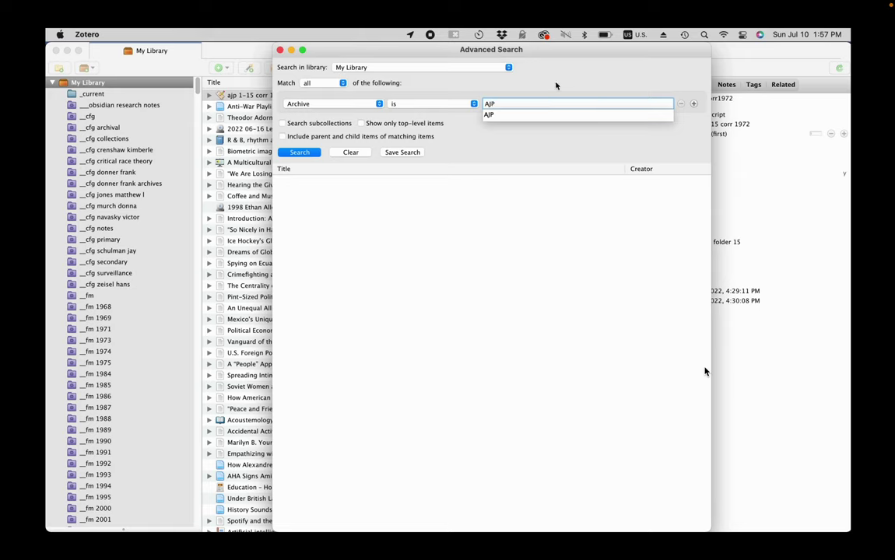
key(Return)
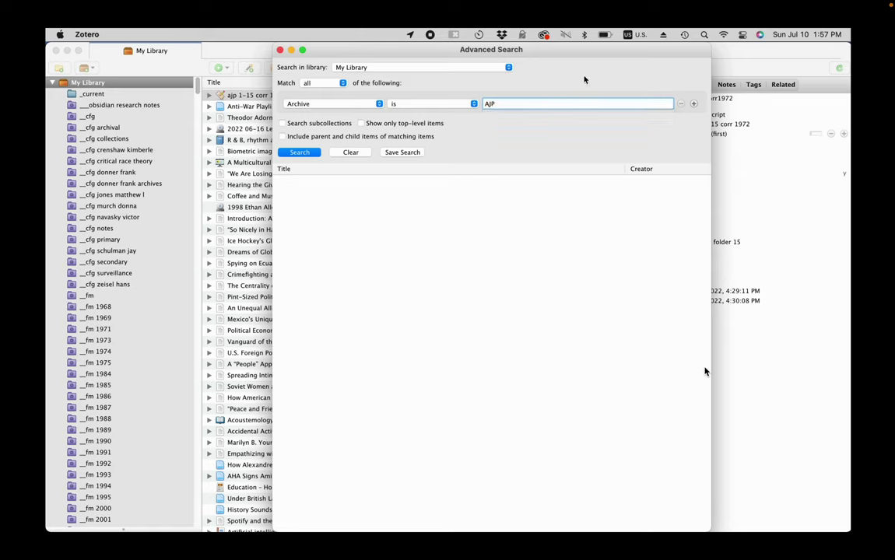
- Add a second search condition requiring that Tag is "folder"
click(694, 103)
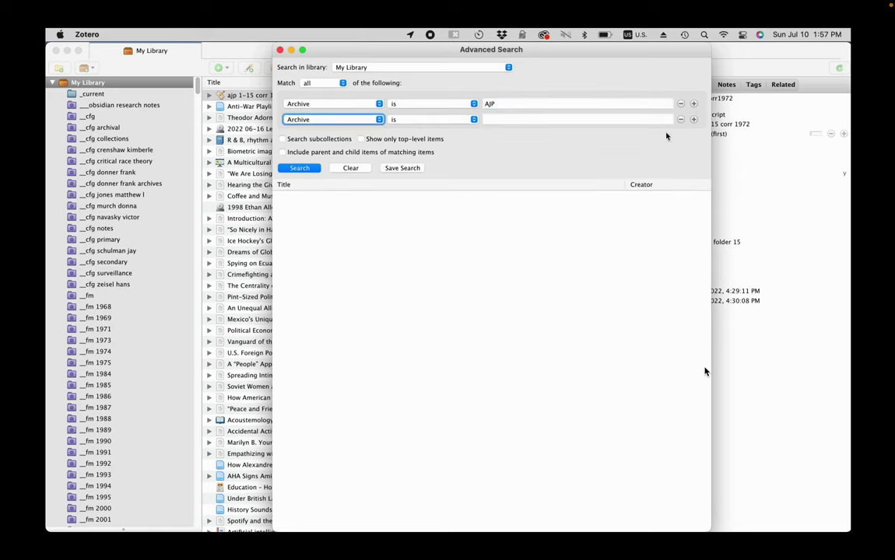
click(366, 120)
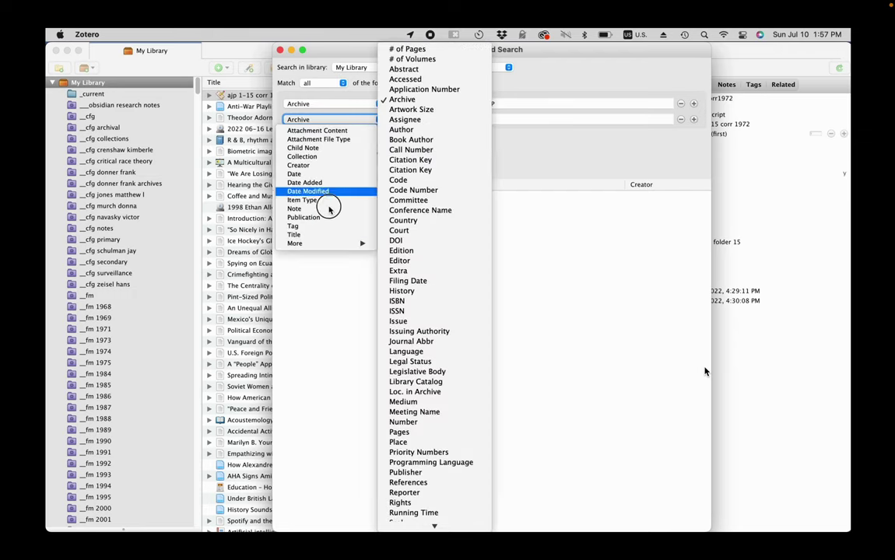
click(325, 225)
key(Tab)
text(folder)
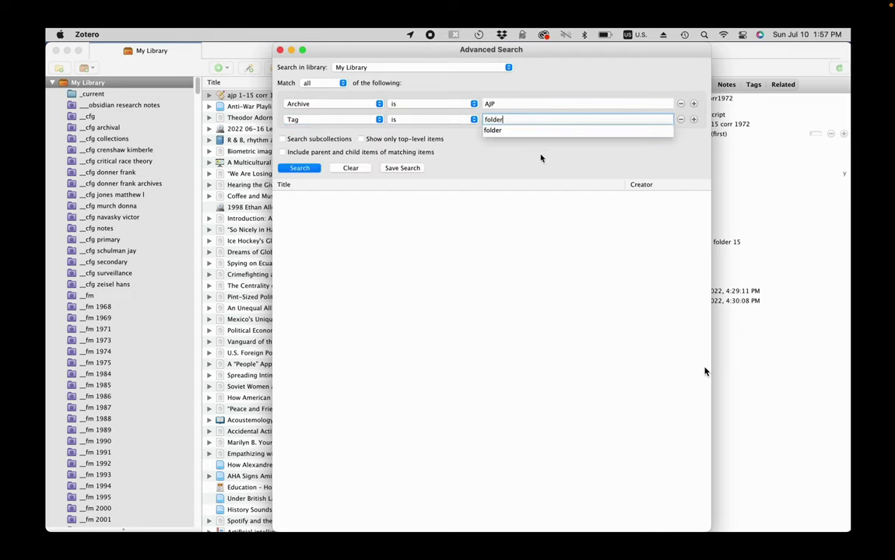
click(493, 130)
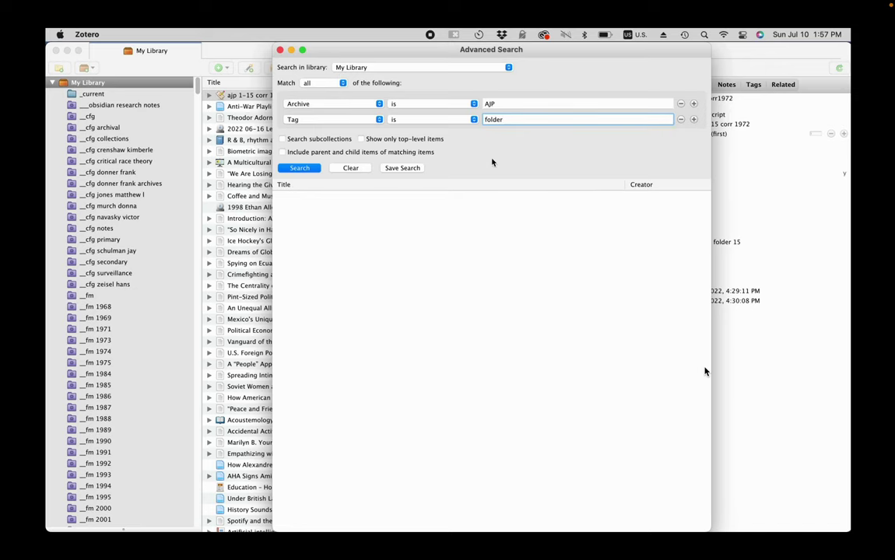
- Save the search under a name made of the "_ft" prefix and the title of the papers collection
click(402, 168)
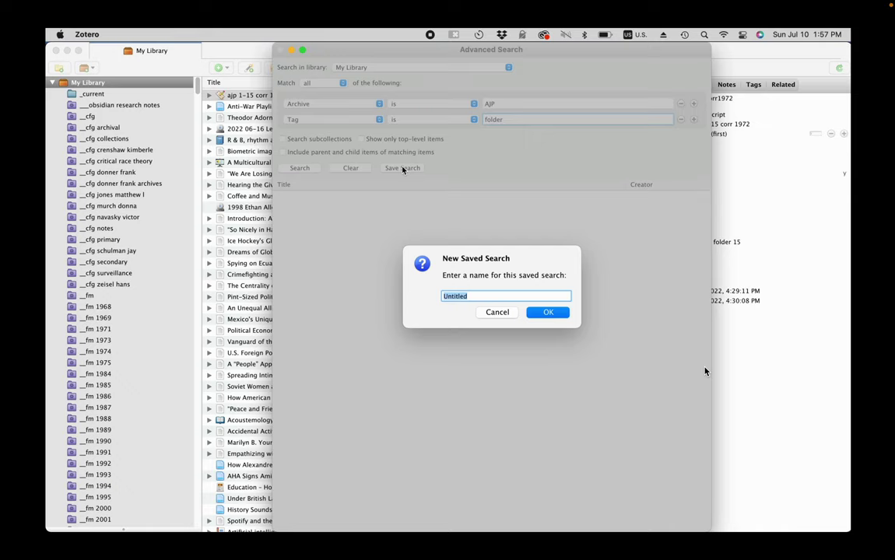
text(_ft albert johnson papers)
click(566, 314)
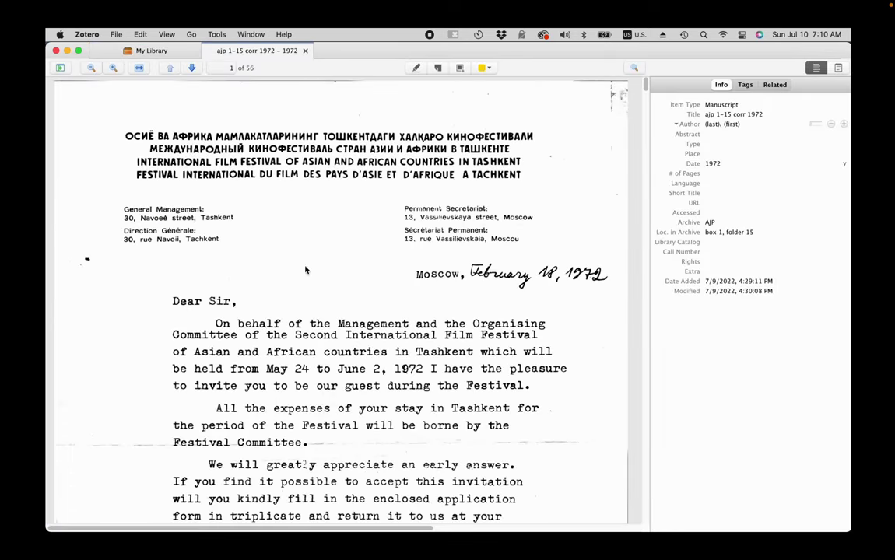
- Skim the opening pages of the "ajp 1-15 corr 1972" folder PDF and close it
scroll(314, 306, down, 20)
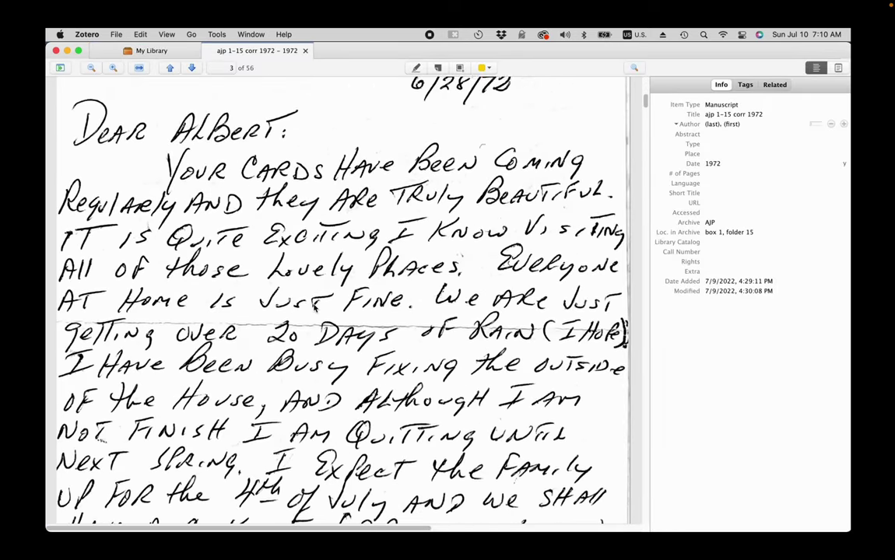
scroll(314, 309, up, 20)
scroll(315, 311, up, 3)
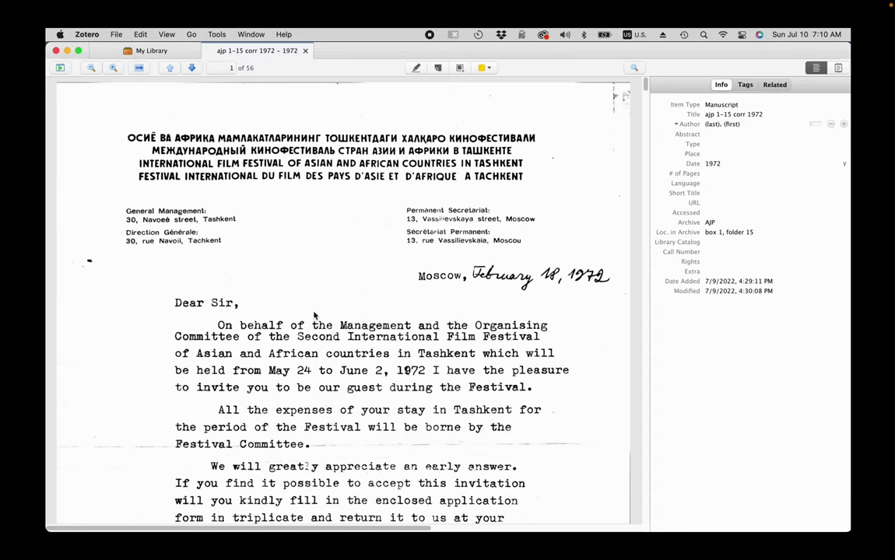
click(306, 50)
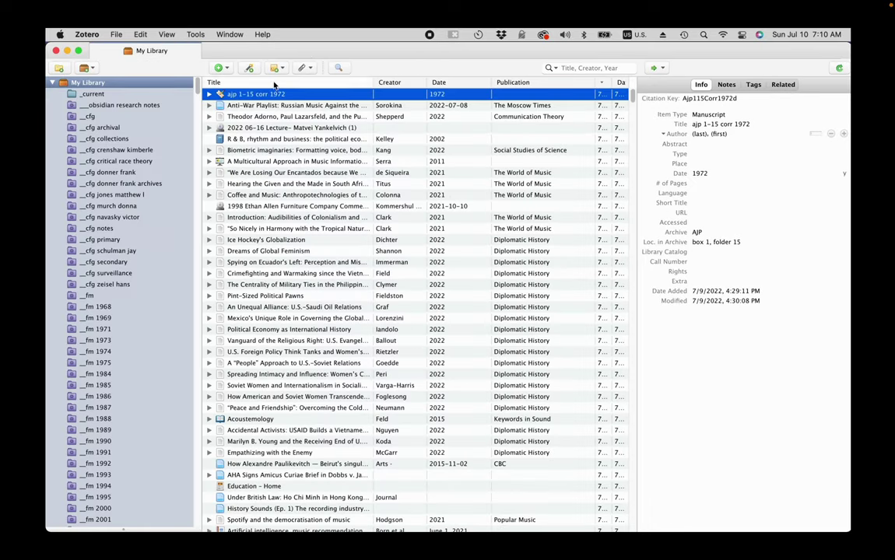
- Reveal the PDF file of the "ajp 1-15 corr 1972" manuscript in Finder and open it in Preview
right_click(262, 95)
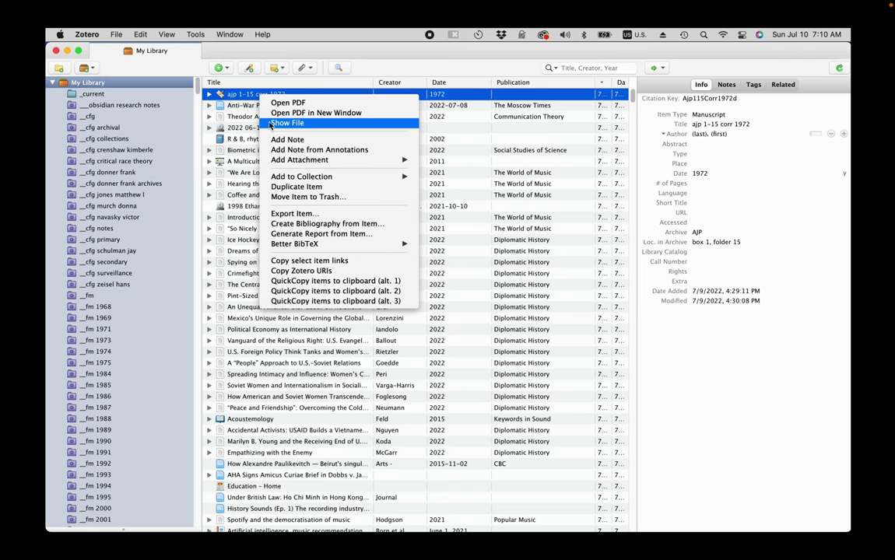
click(288, 123)
double_click(462, 128)
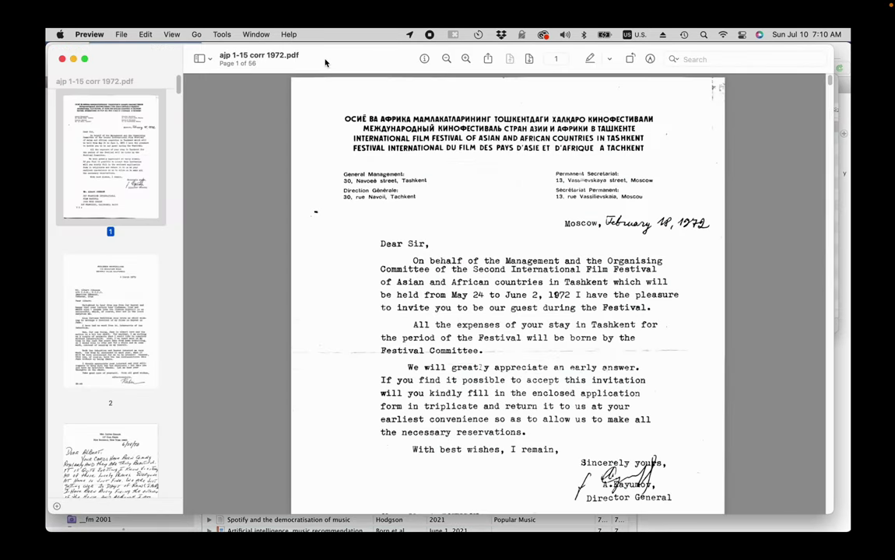
double_click(295, 56)
- Extract page 1 of the "ajp 1-15 corr 1972" PDF from Preview into the Downloads folder as a separate PDF
click(547, 90)
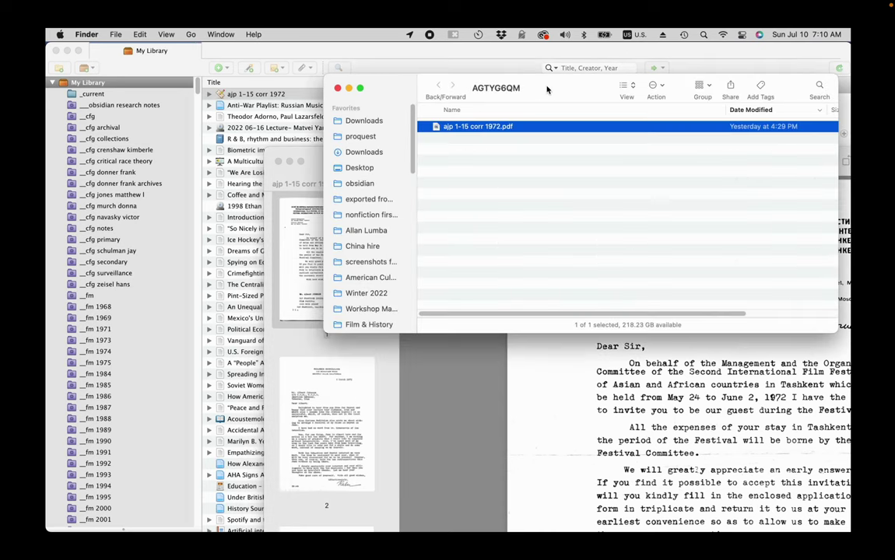
click(379, 152)
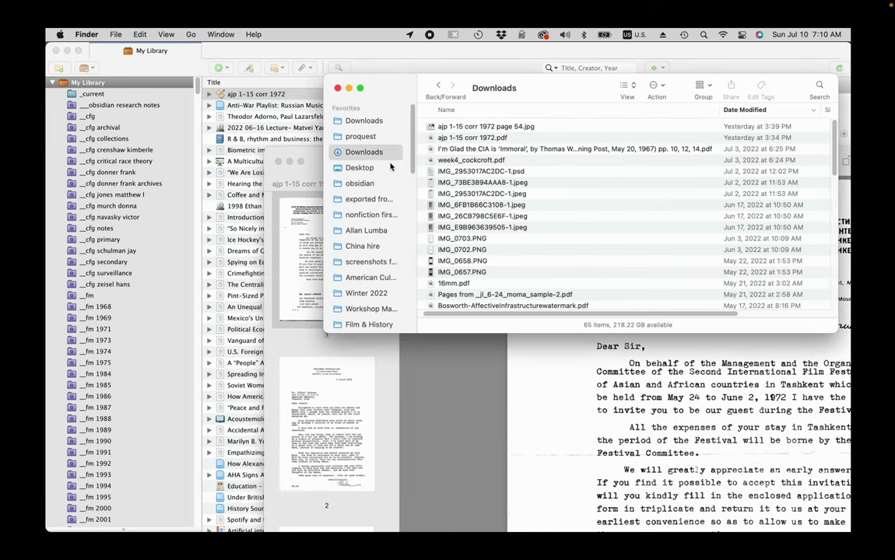
click(410, 337)
drag(336, 262, 533, 125)
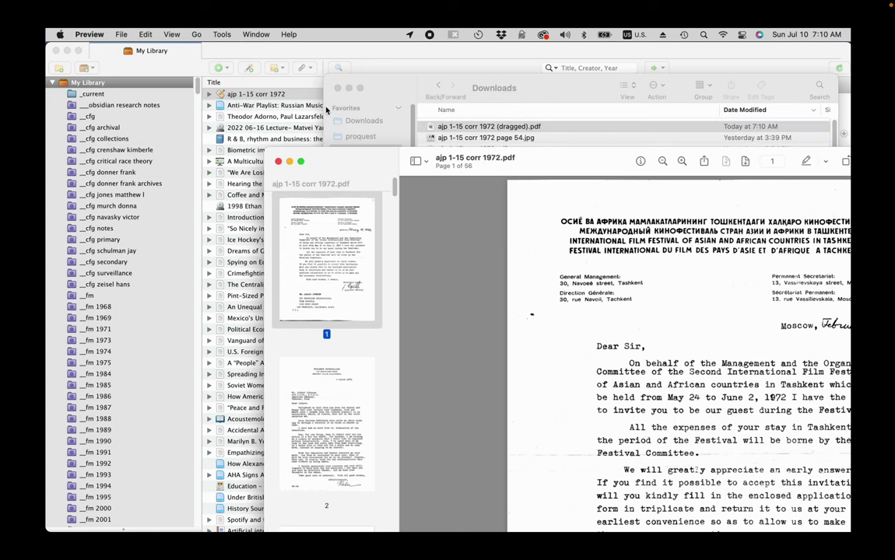
- Return to Zotero and duplicate the "ajp 1-15 corr 1972" manuscript item
click(249, 47)
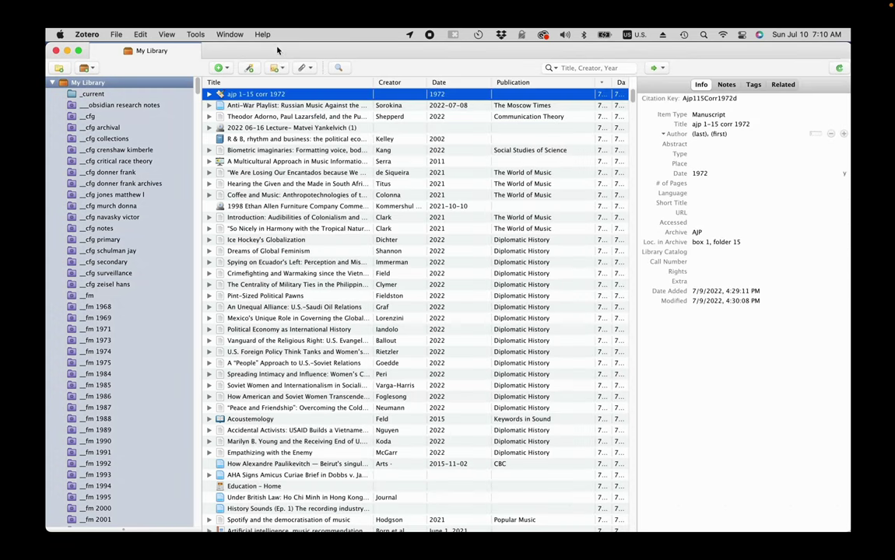
right_click(267, 99)
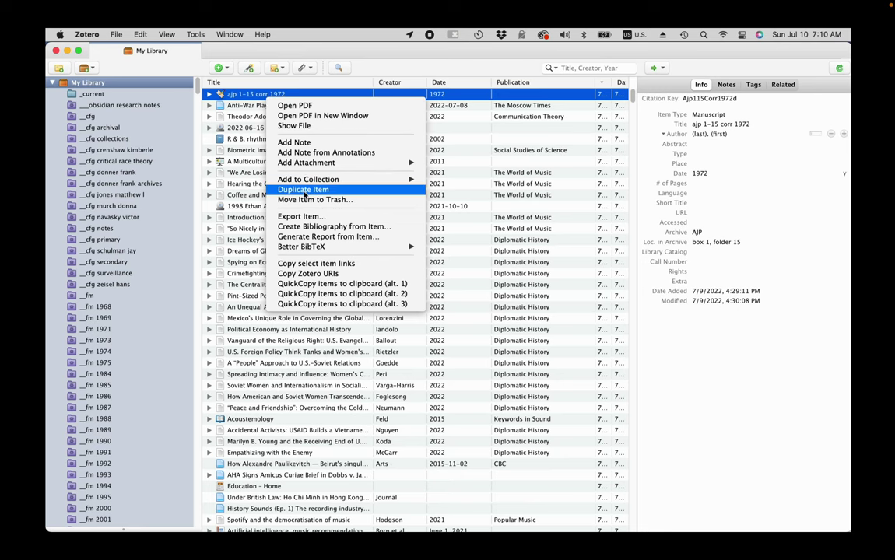
key(Escape)
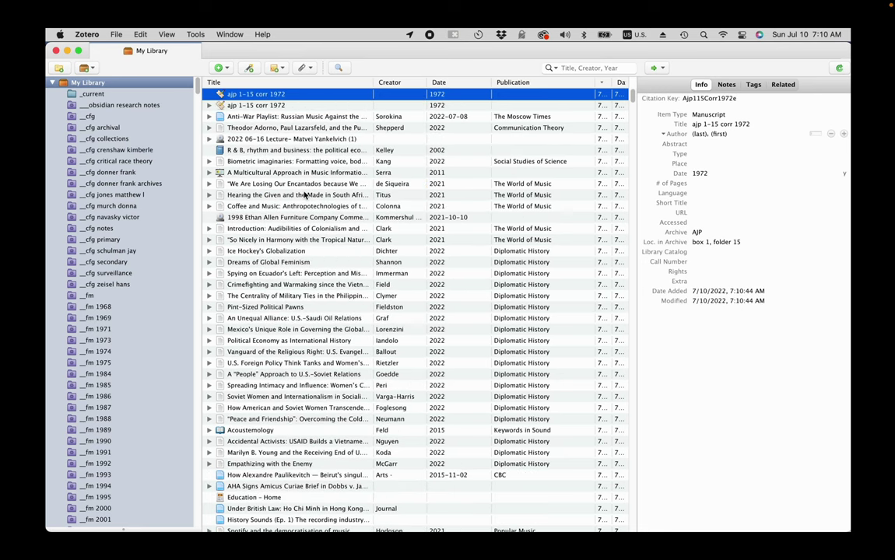
- Attach "ajp 1-15 corr 1972 (dragged).pdf" from the Downloads folder in Finder to the duplicated item in Zotero
mouse_move(81, 537)
click(81, 516)
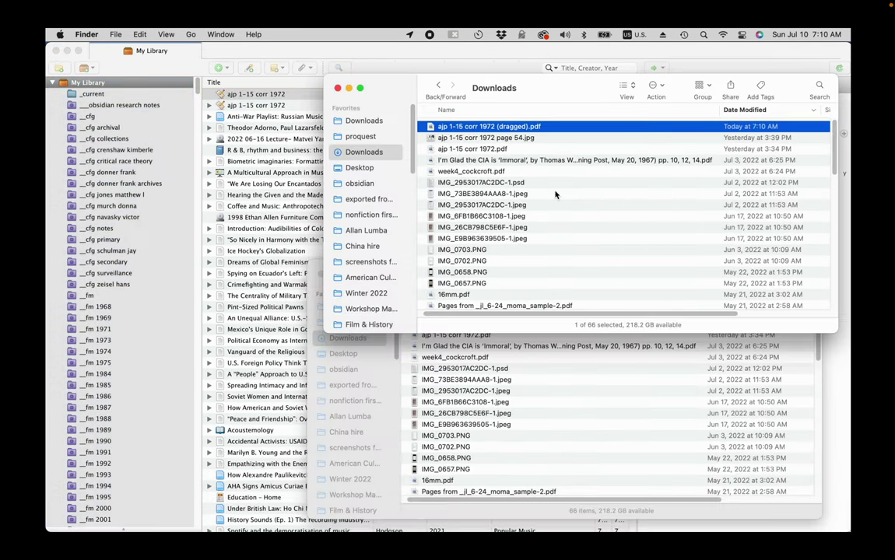
drag(425, 126, 283, 96)
click(282, 95)
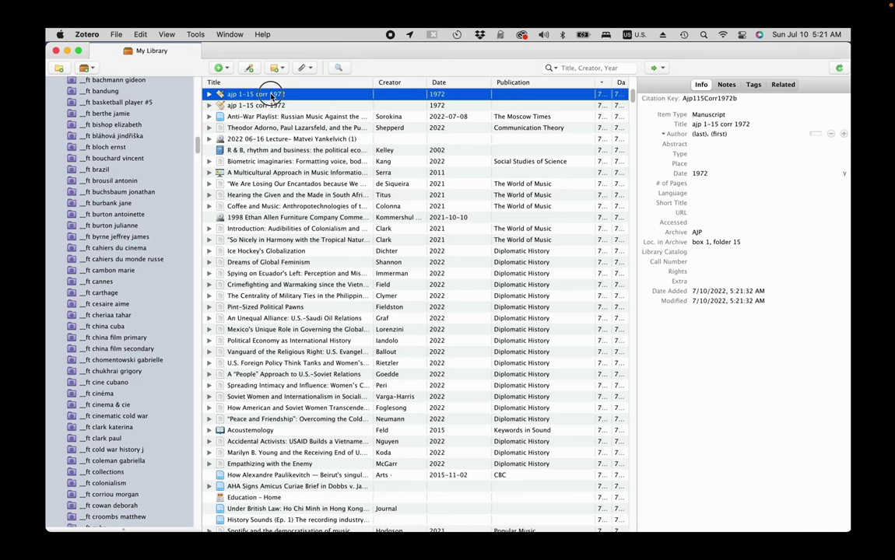
- Open the duplicated item's one-page PDF and change its item type to Letter
double_click(257, 94)
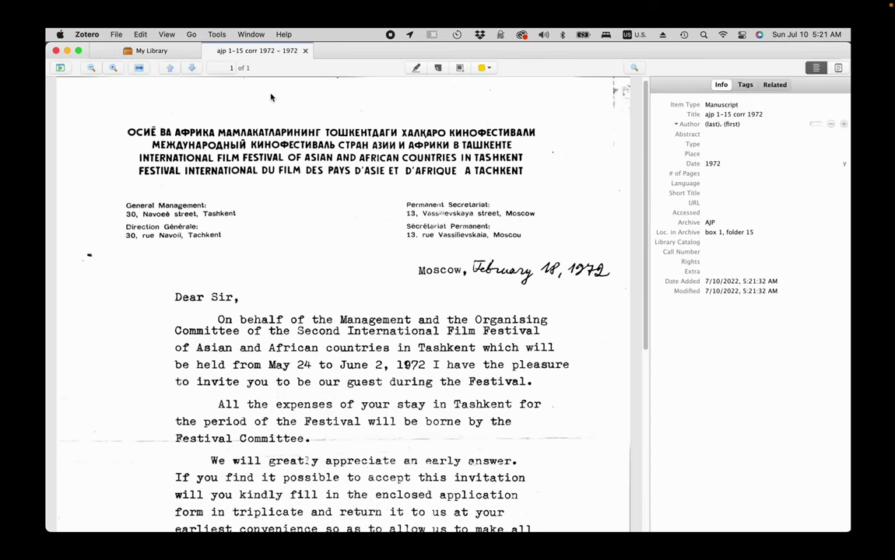
click(722, 104)
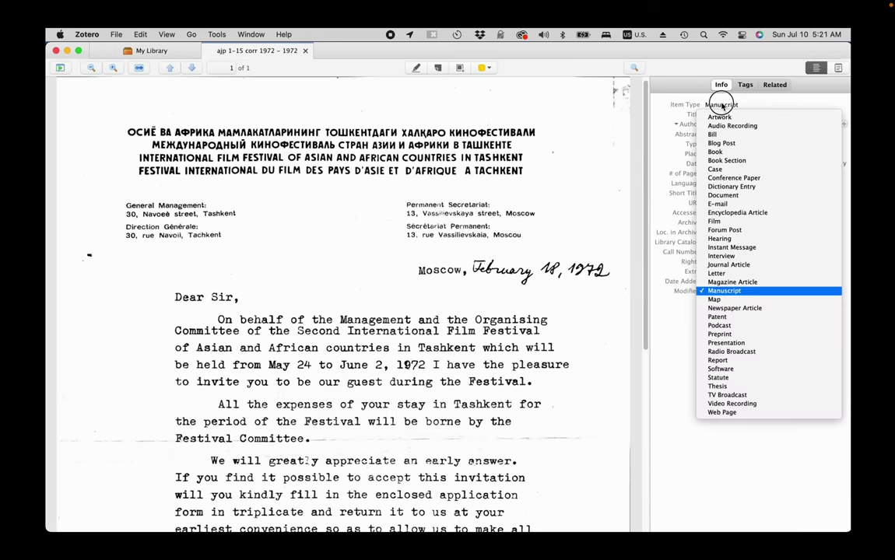
click(733, 274)
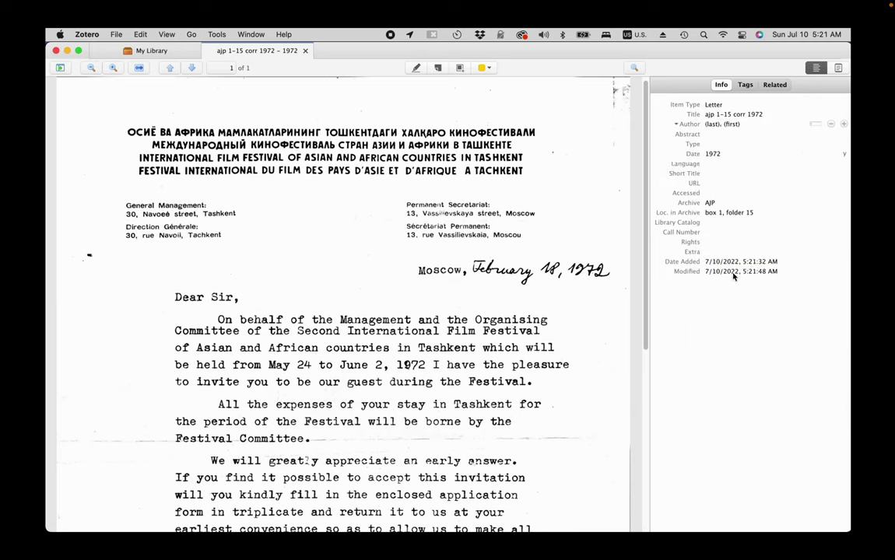
- Set the letter's date to "February 18, 1972"
click(708, 154)
click(706, 154)
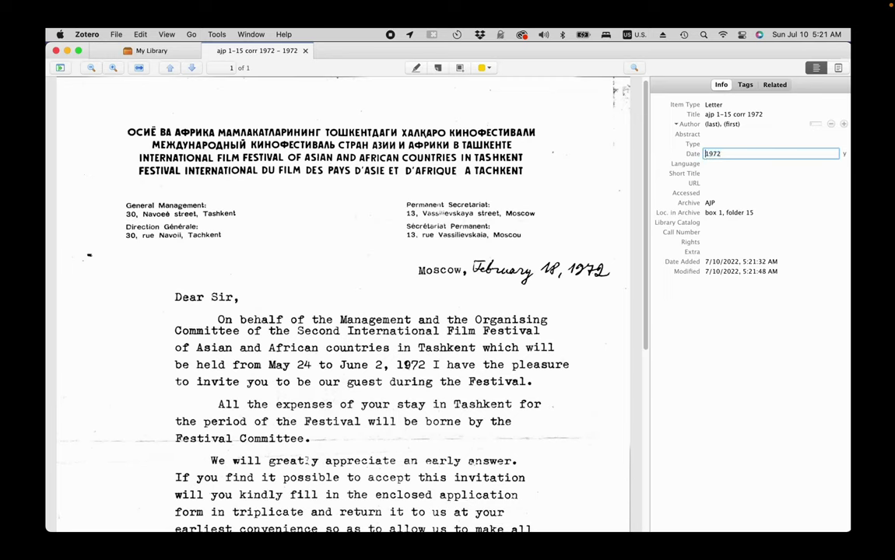
text(February 18,)
key(Return)
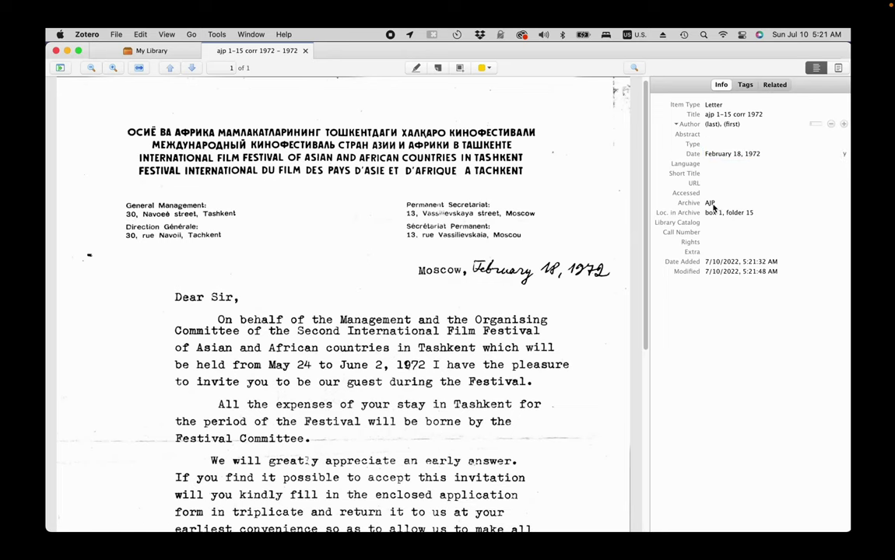
click(741, 164)
- Enter the letter's signatory as its author, with last name and first initial as given in the signature
click(418, 336)
scroll(465, 374, down, 5)
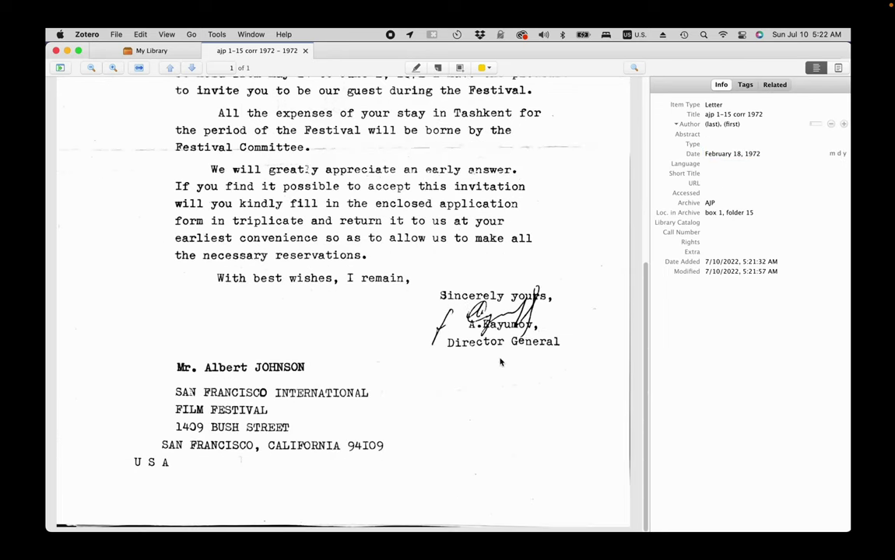
click(711, 124)
text(Kayumov)
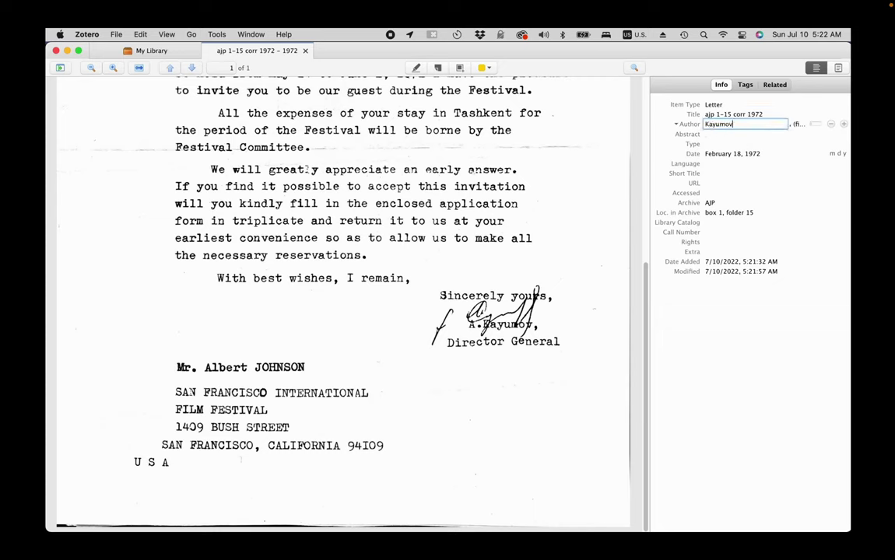
key(super+a)
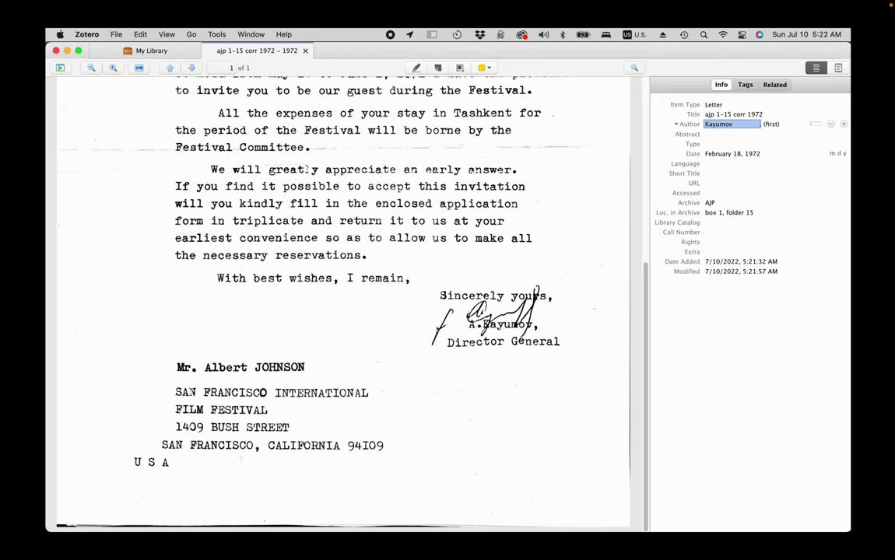
text(Kayumov,)
key(Right)
text(A.)
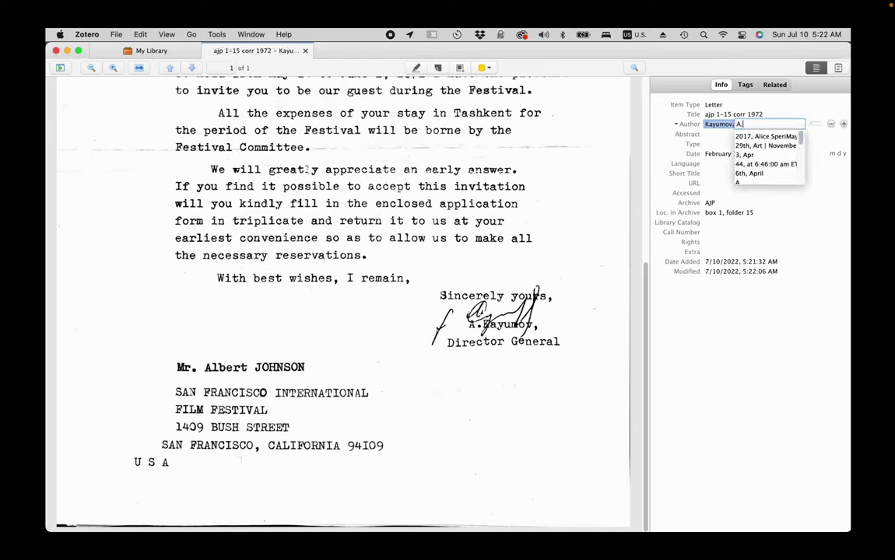
key(Return)
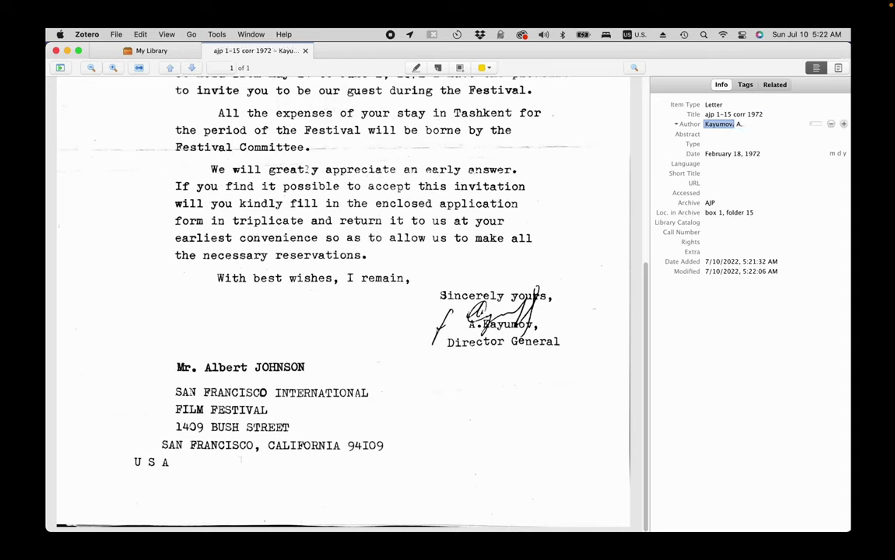
- Add a second creator with the Recipient role and enter the addressee's last and first name
click(843, 124)
click(678, 135)
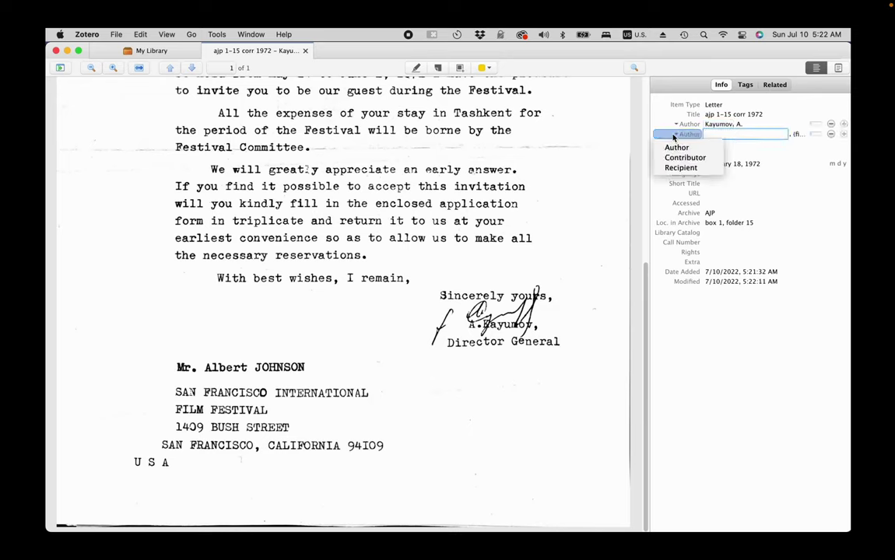
click(678, 167)
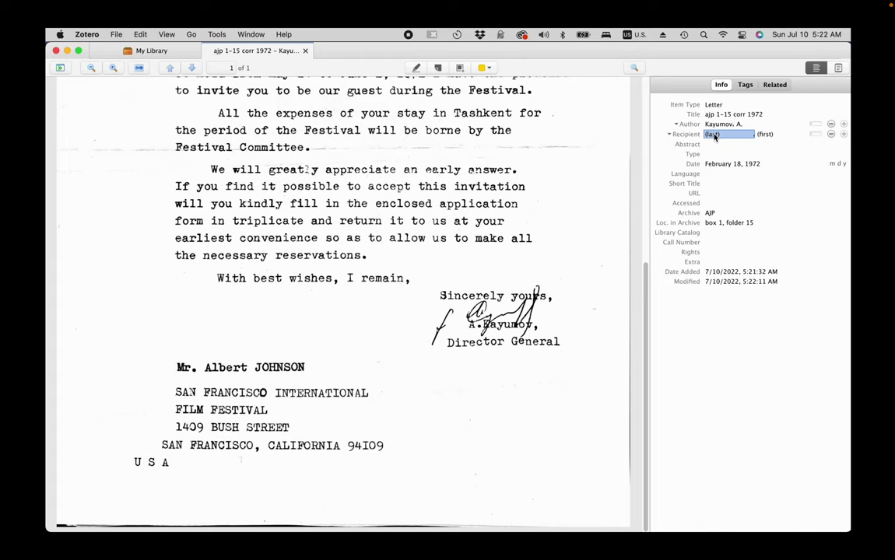
text(Johnson)
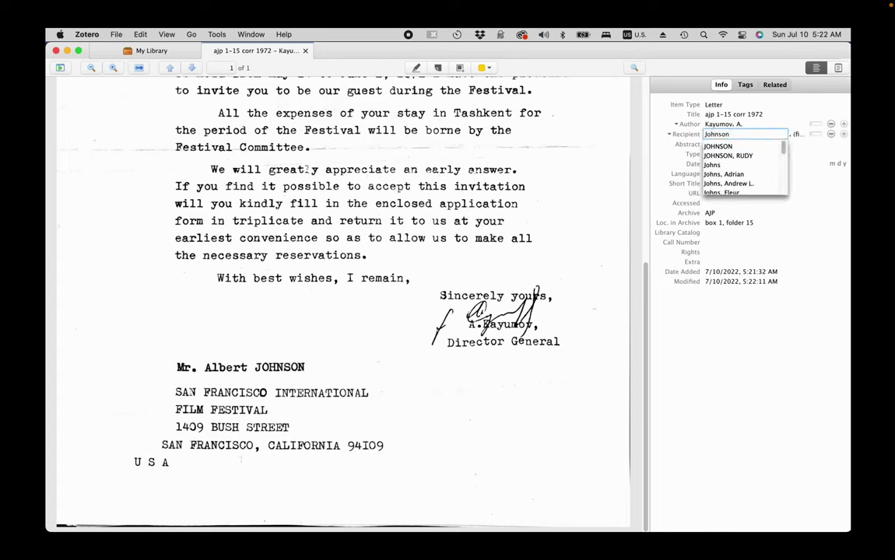
key(Return)
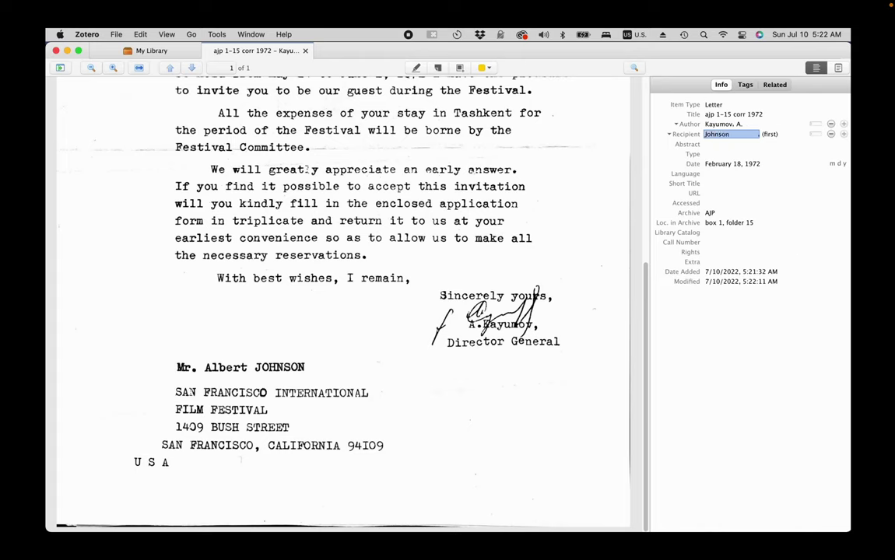
text(,)
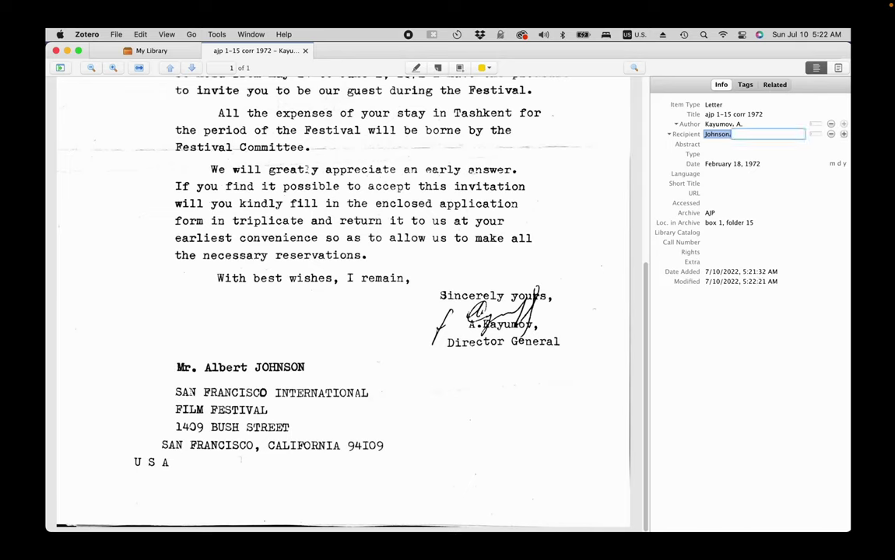
text( Albert)
key(Return)
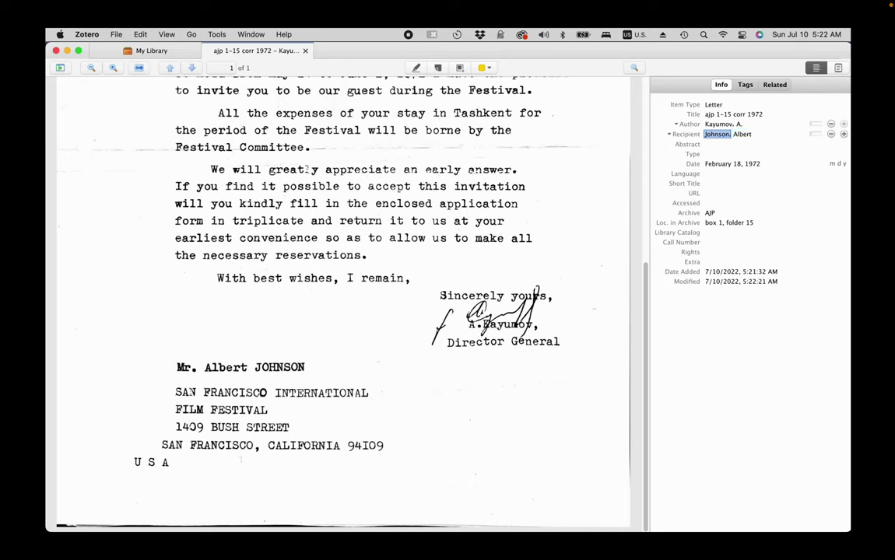
- Clear the letter item's title and remove its "folder" tag
click(747, 114)
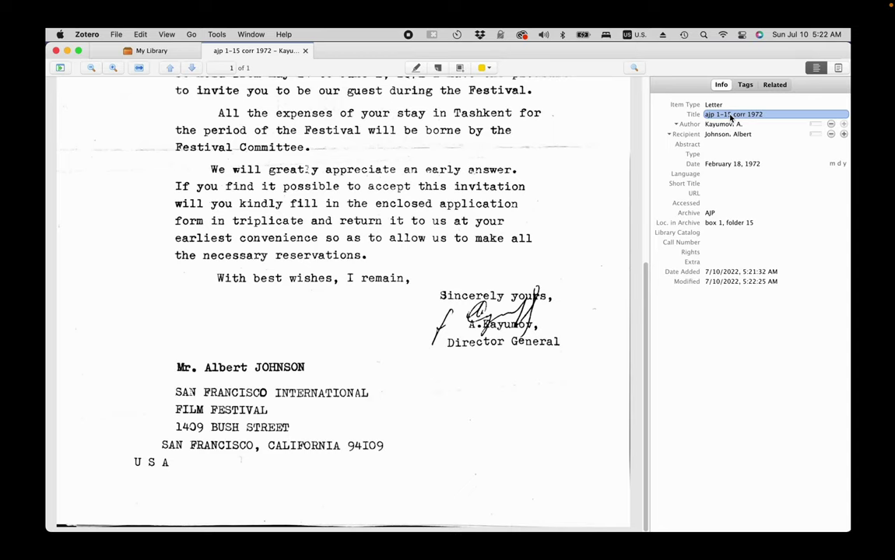
key(BackSpace)
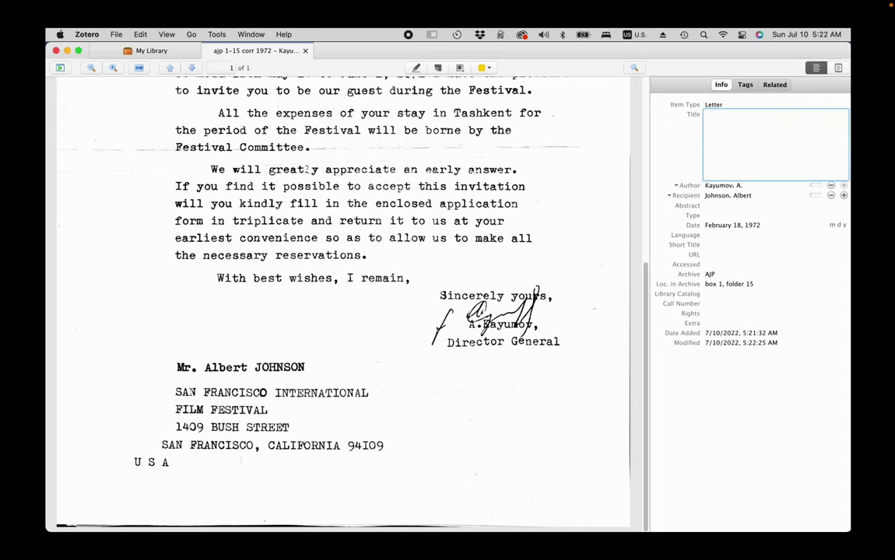
key(Return)
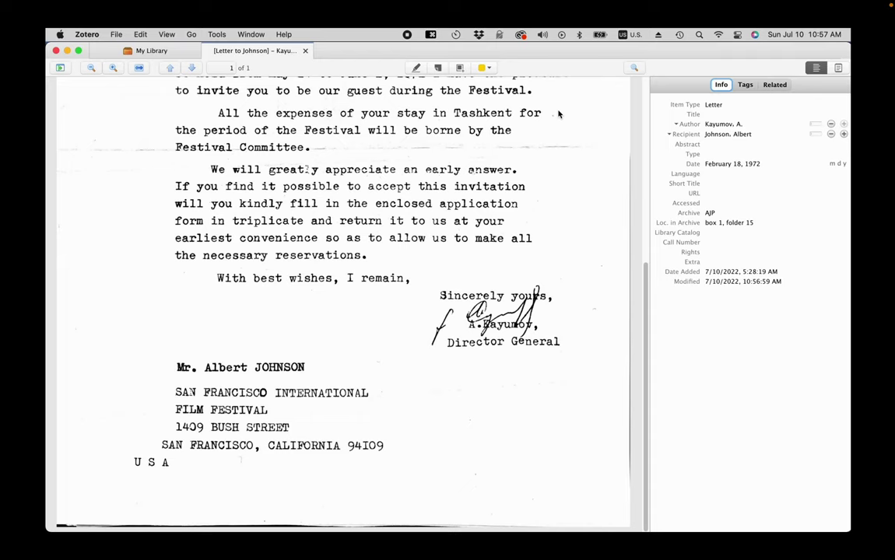
click(745, 84)
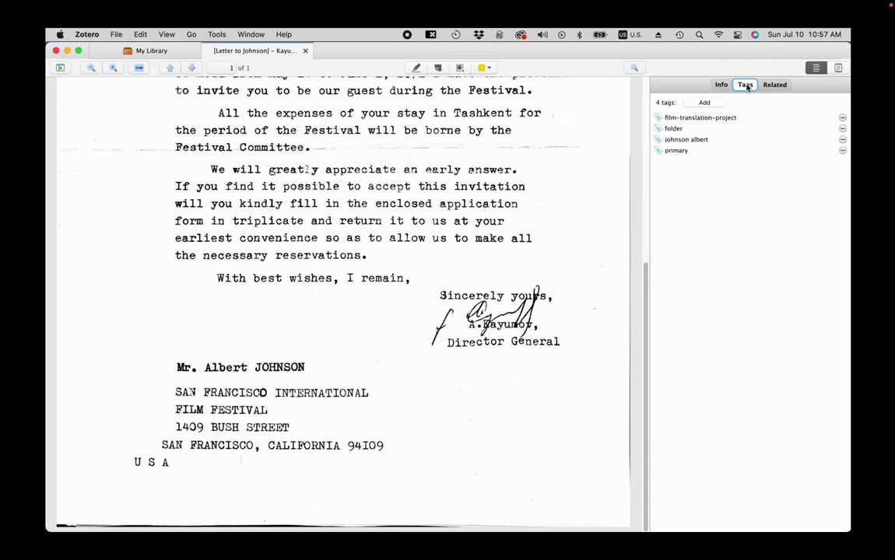
click(842, 129)
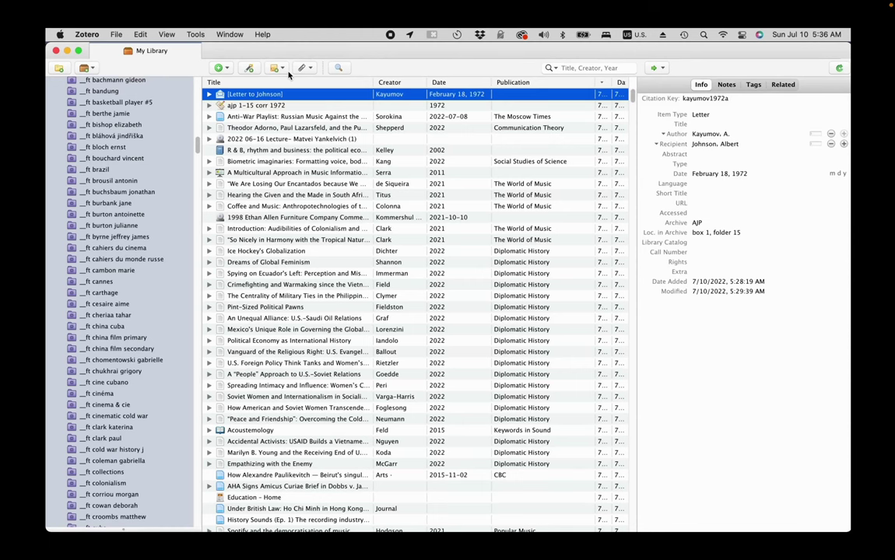
- Open the letter's PDF with its annotations list and highlight the three body paragraphs in yellow as two separate annotations
double_click(251, 95)
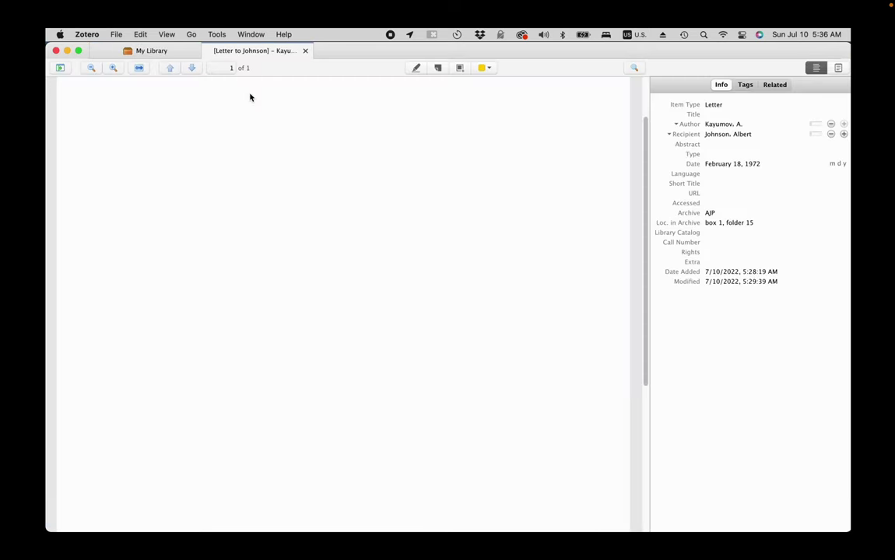
click(60, 68)
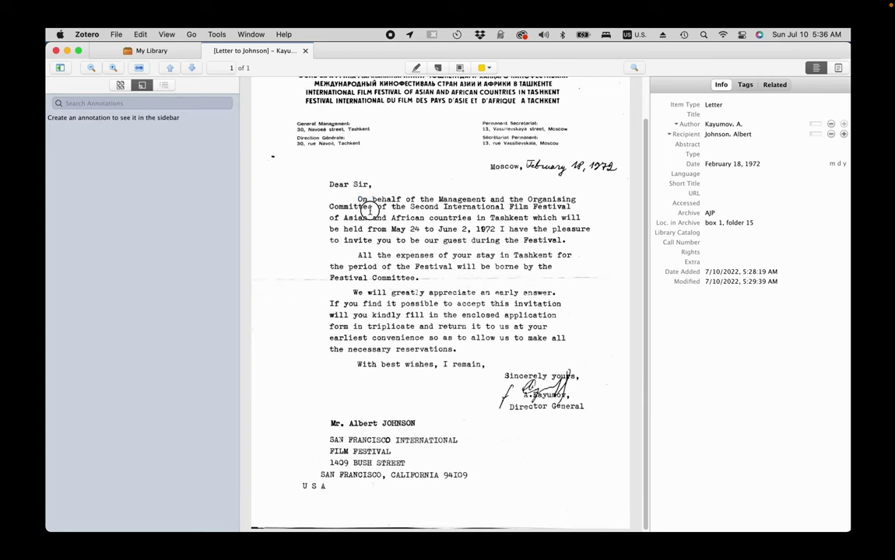
mouse_move(357, 200)
mouse_down()
mouse_move(380, 266)
mouse_move(417, 279)
mouse_up()
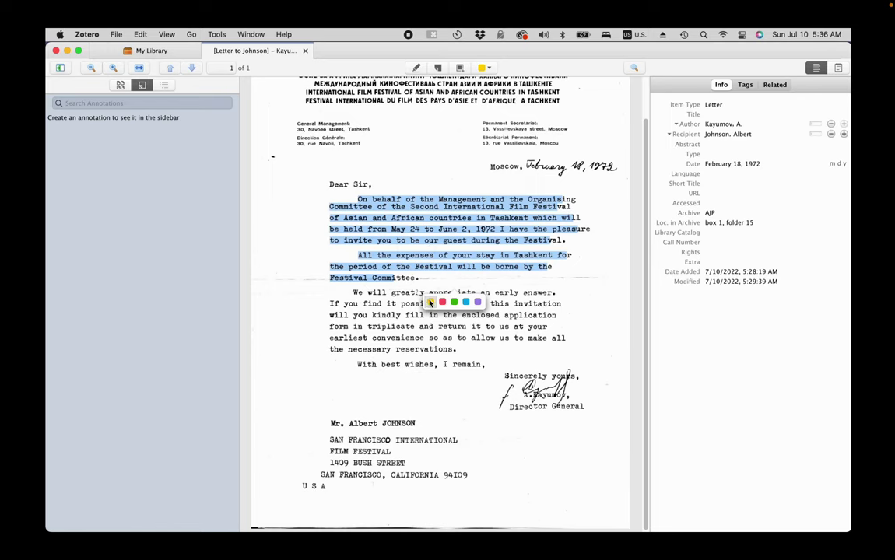
click(430, 303)
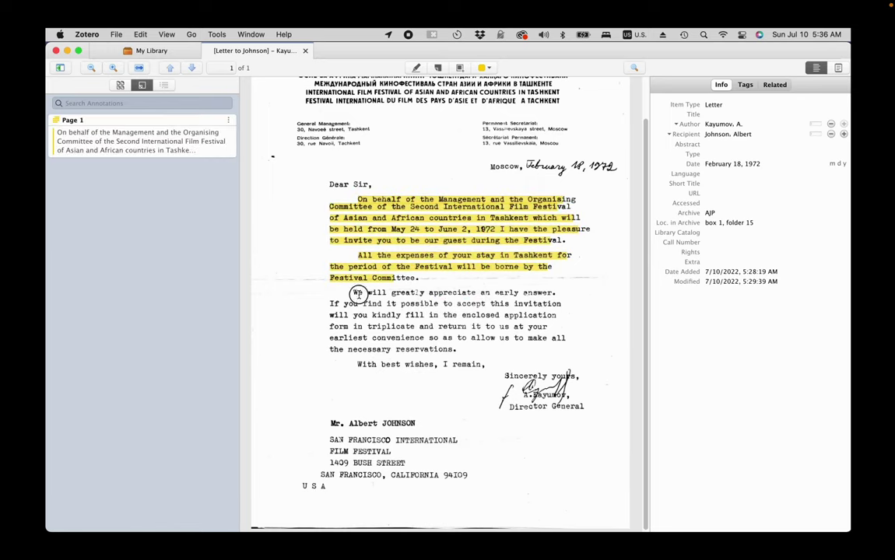
mouse_move(355, 293)
mouse_down()
mouse_move(452, 351)
mouse_move(437, 349)
mouse_up()
click(425, 371)
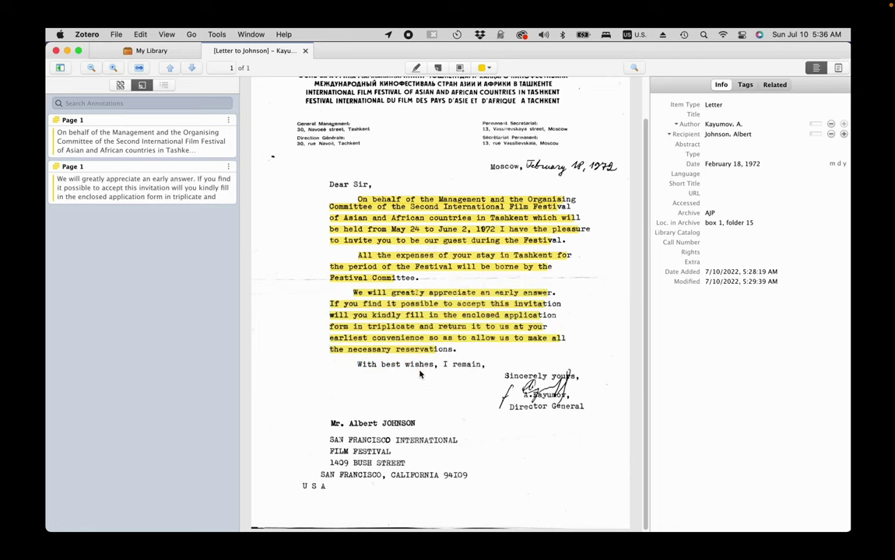
- Correct the year to 1972 in the first annotation's text and insert a line break before "All the expenses"
click(153, 138)
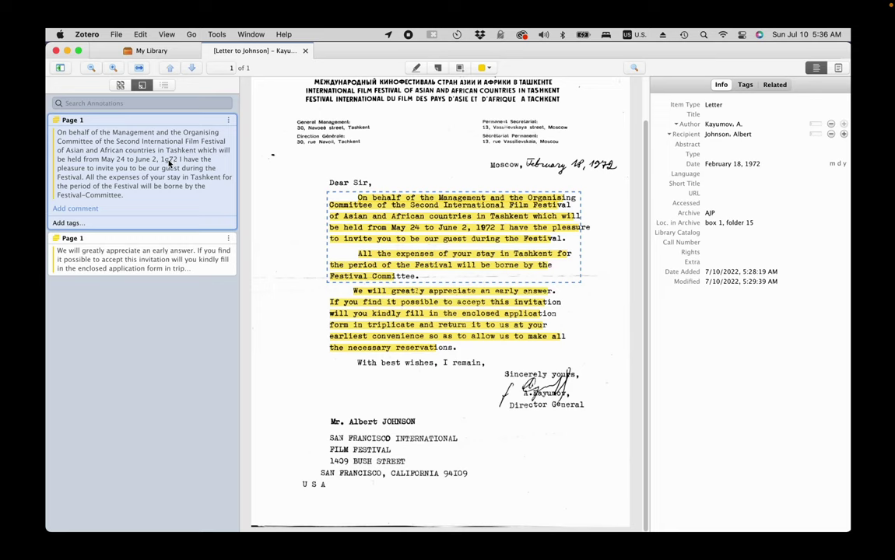
click(168, 161)
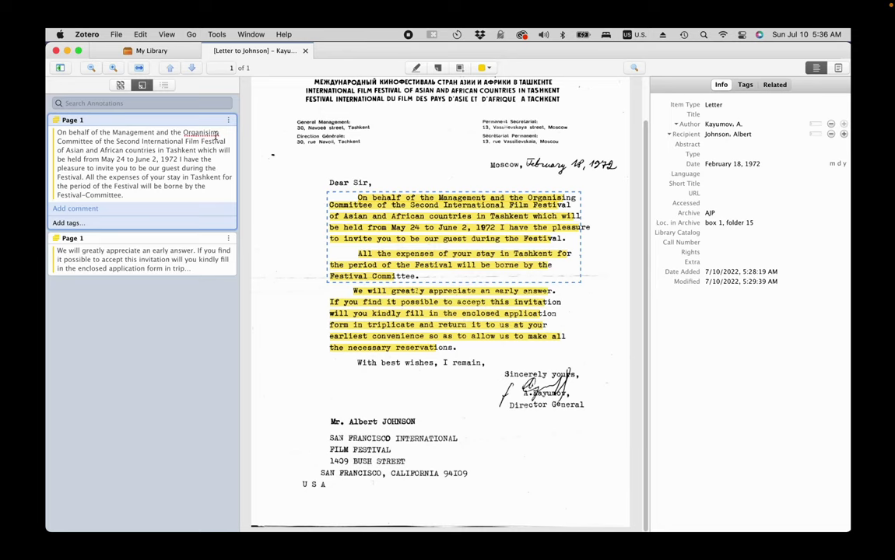
click(87, 177)
key(Return)
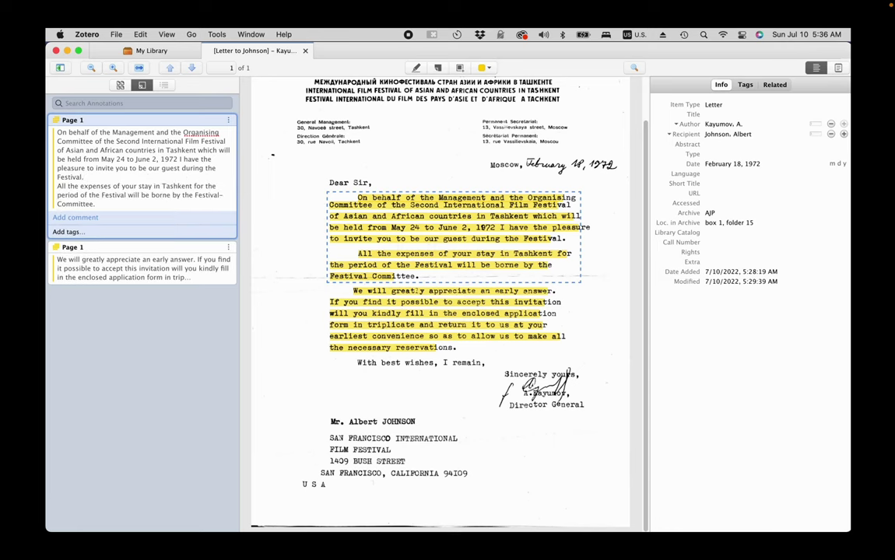
- Expand the second annotation to check its extracted text, and show the letter's notes
click(84, 277)
click(148, 167)
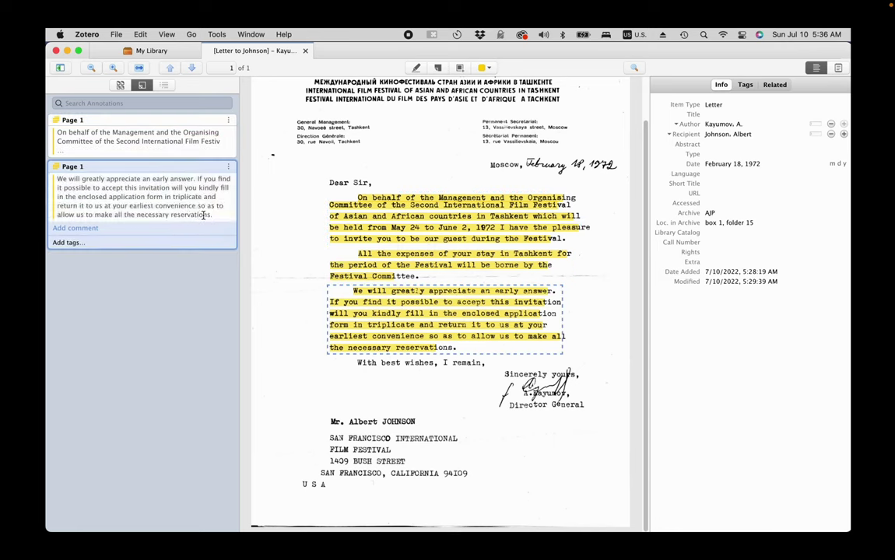
click(838, 67)
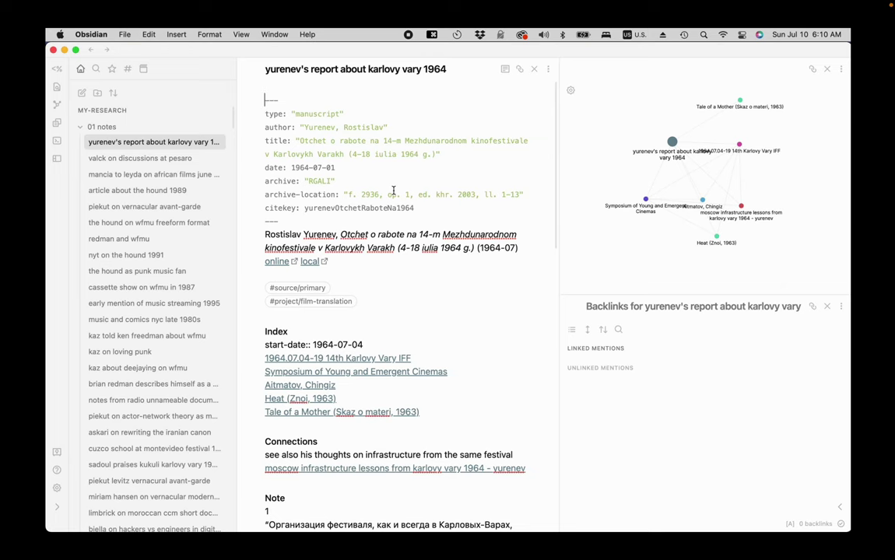
- Switch to Obsidian and import the 1972 letter from Zotero as a note, searching by the author's and recipient's surnames
key(super+r)
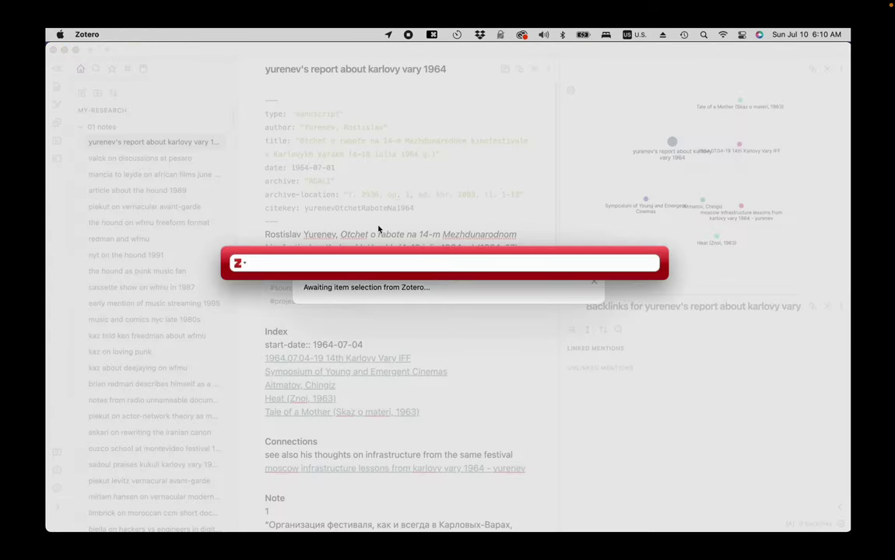
text(kayumov johnoson)
key(BackSpace)
key(BackSpace)
key(BackSpace)
key(BackSpace)
key(BackSpace)
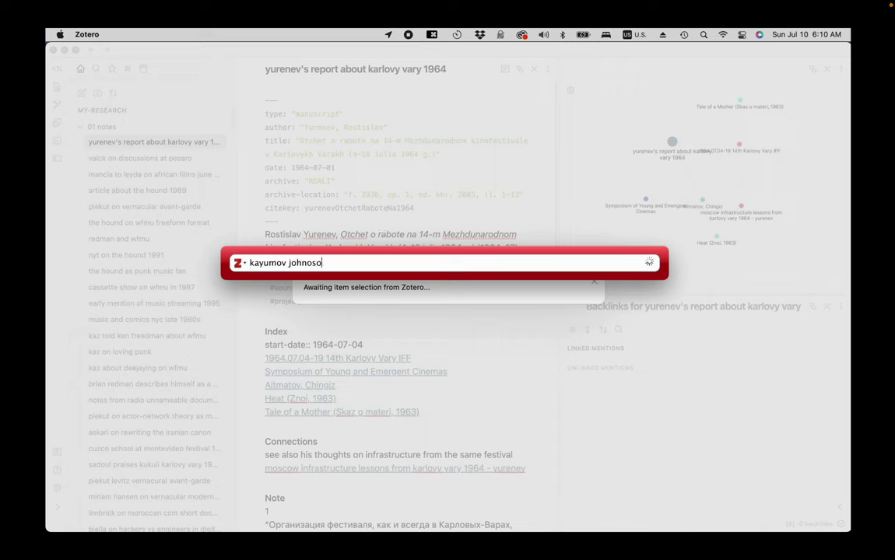
text(nson)
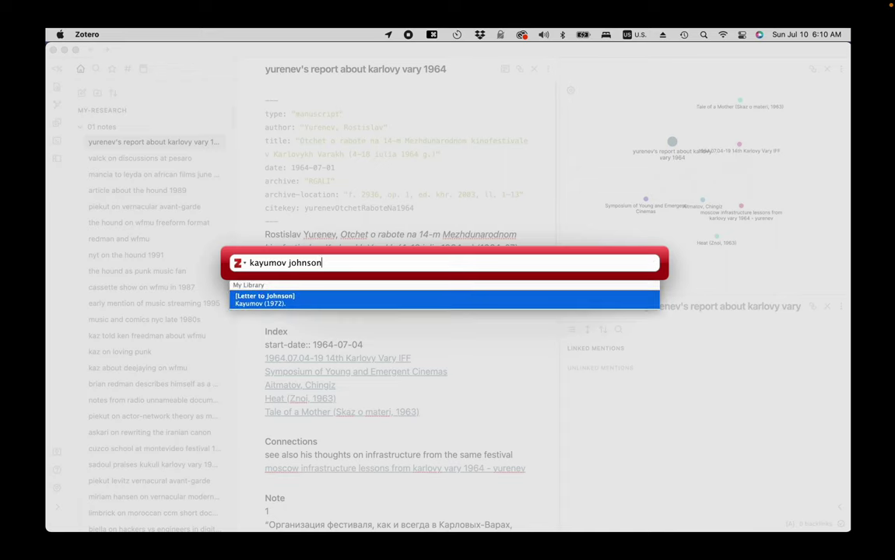
click(271, 299)
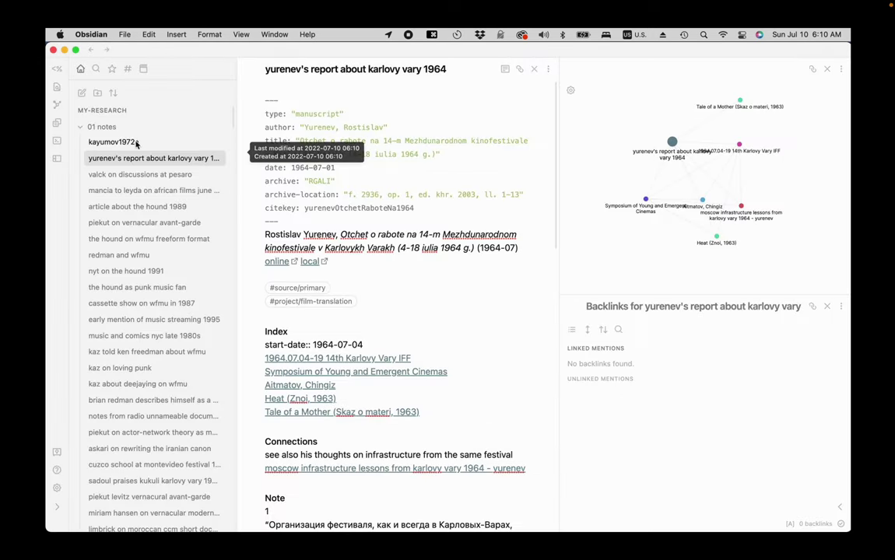
- Open the imported letter note and add a link to "1972.10.21-31 2nd Tashkent Festival of Asian and African Cinema" under Index
click(113, 142)
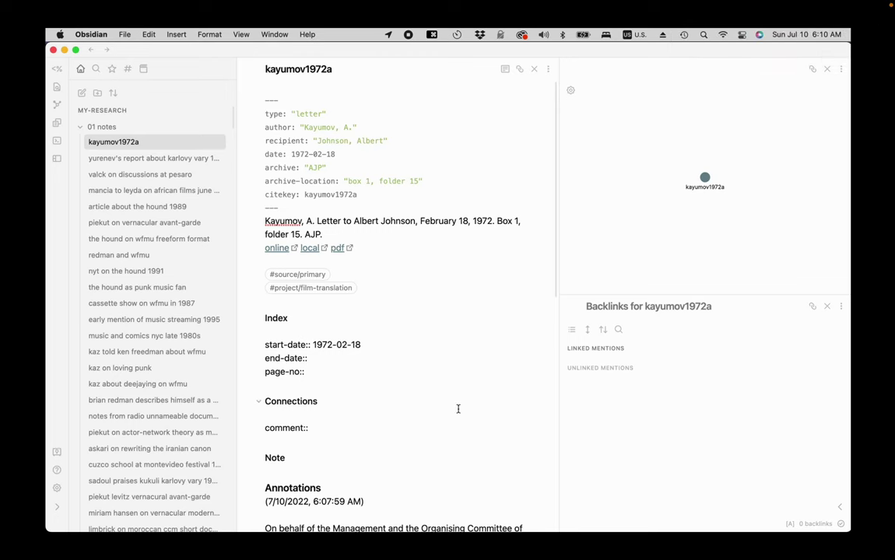
scroll(459, 410, down, 2)
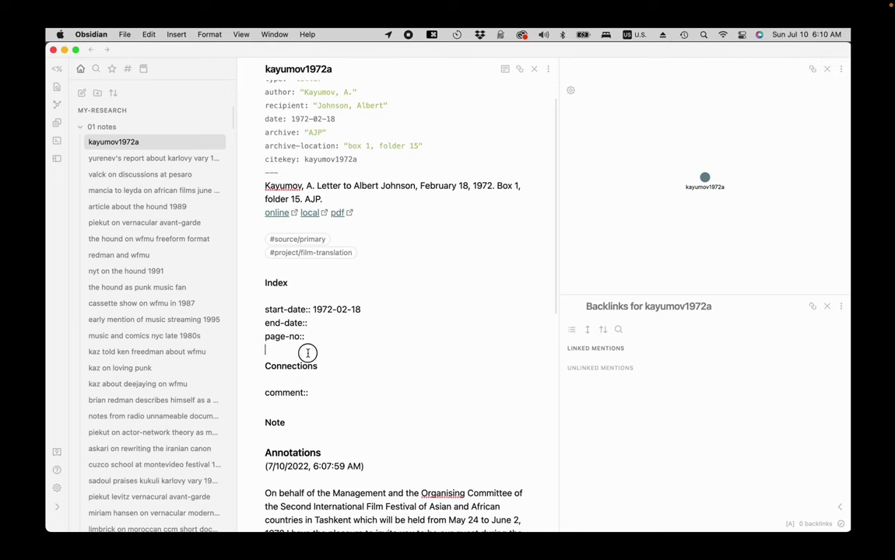
text([[1972 ta)
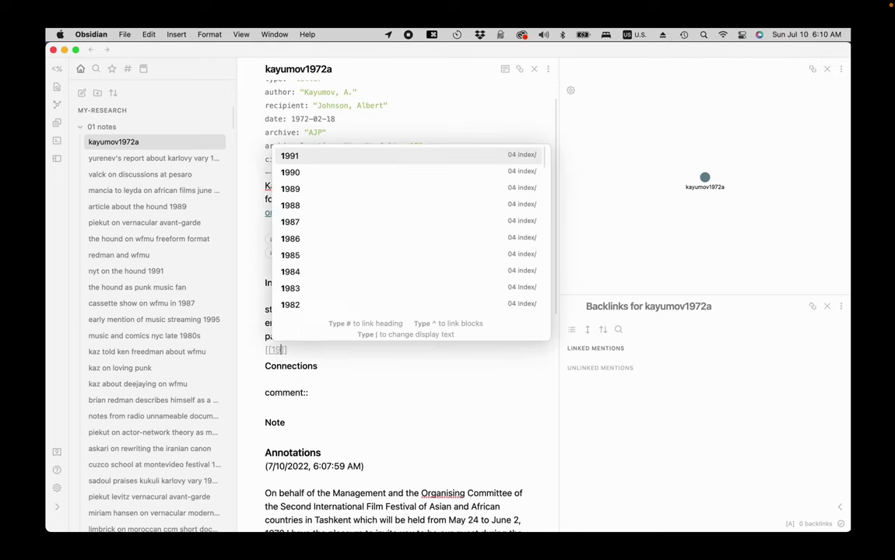
text(shk)
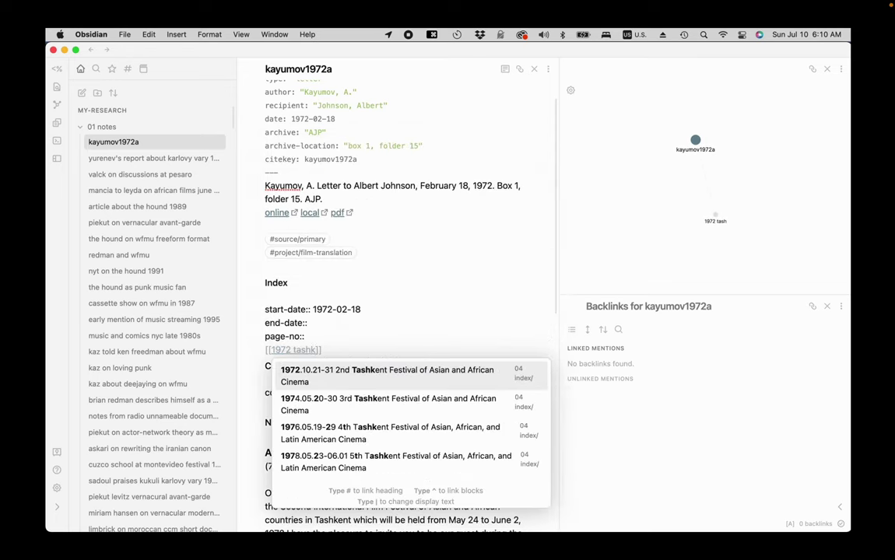
key(Return)
- Insert the 1972 Tashkent festival link under Index and add a link to the recipient's page below it
key(Return)
text([[johnson)
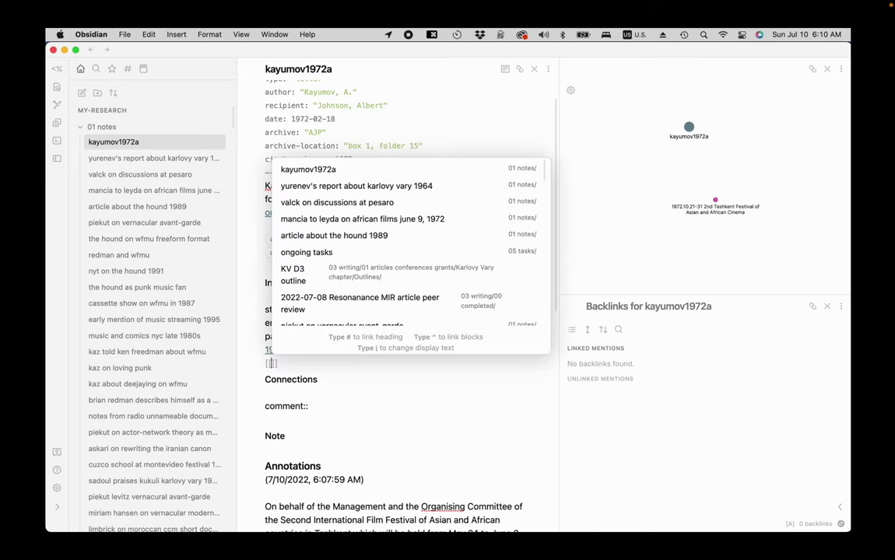
key(Return)
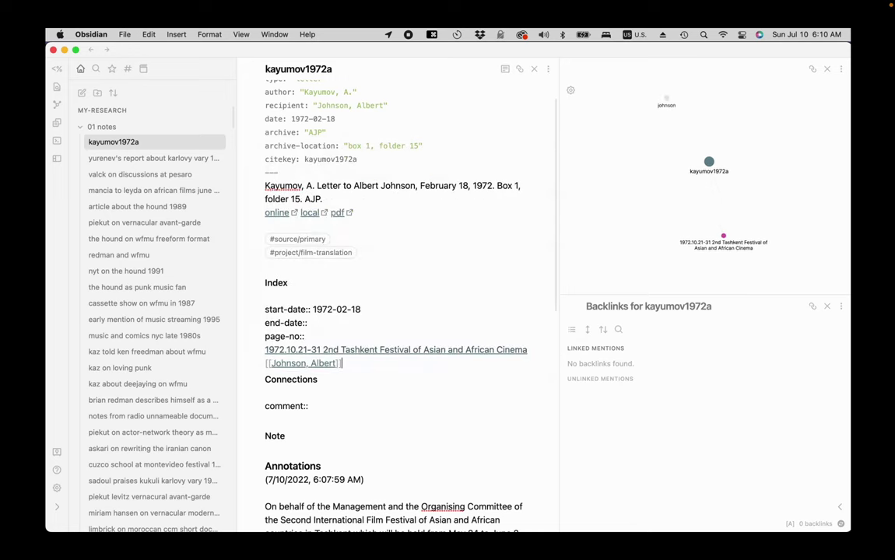
key(Return)
- Extract the "We will greatly appreciate an early answer" annotation into a new note titled "bureaucracy at tashkent festival" and open that note
scroll(400, 450, down, 5)
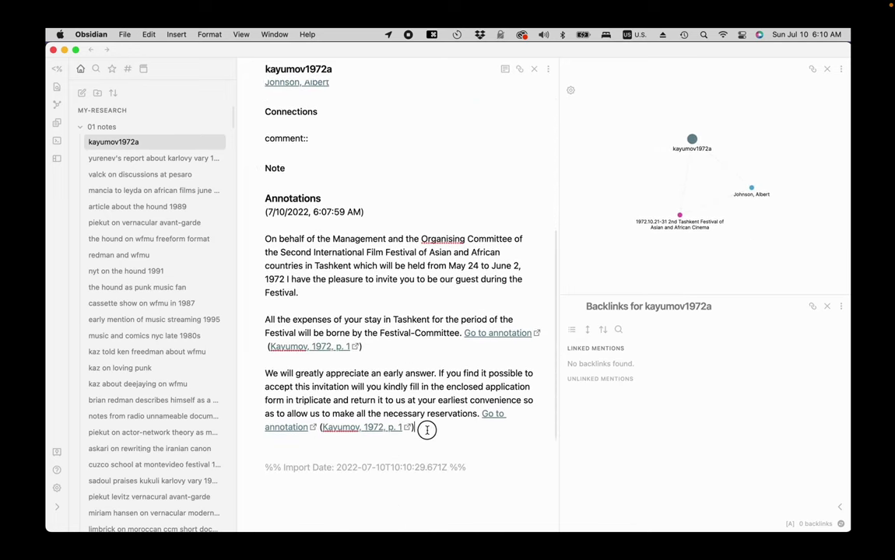
mouse_move(423, 428)
mouse_down()
mouse_move(226, 362)
mouse_move(258, 373)
mouse_up()
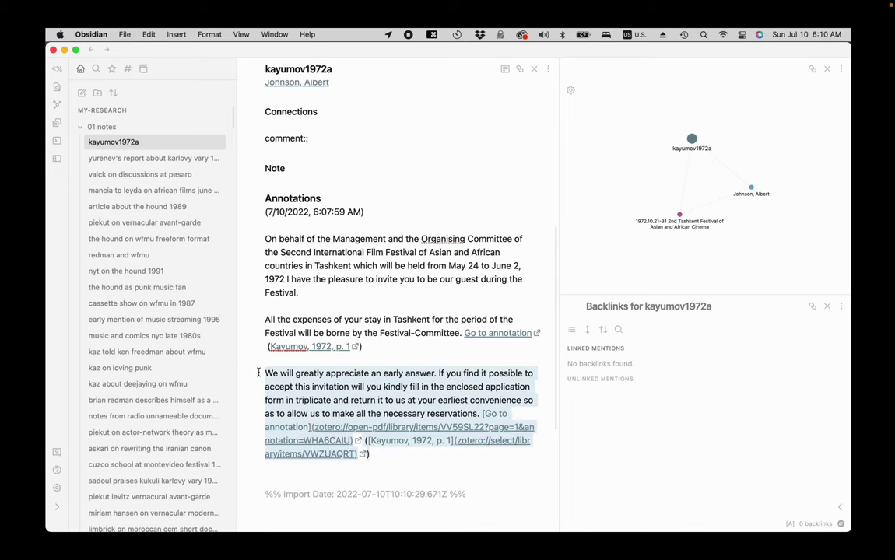
key(super+z)
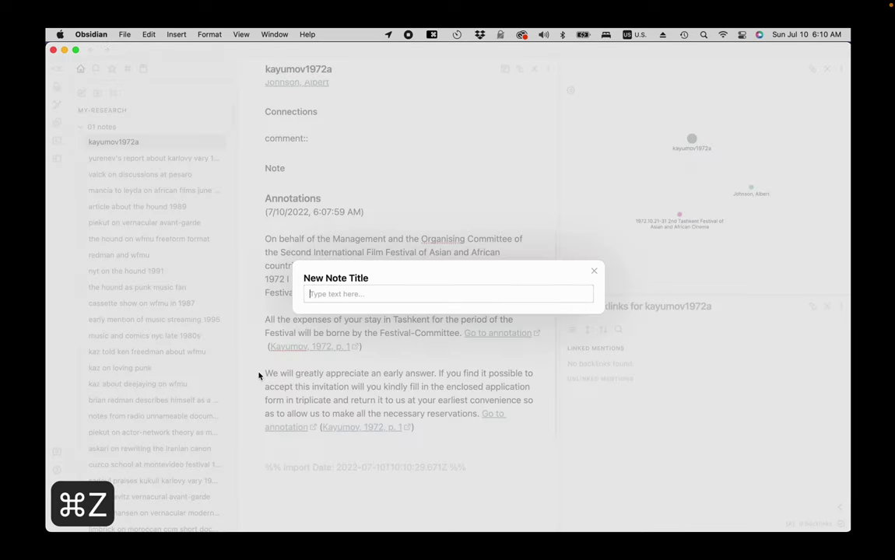
text(bureaucr)
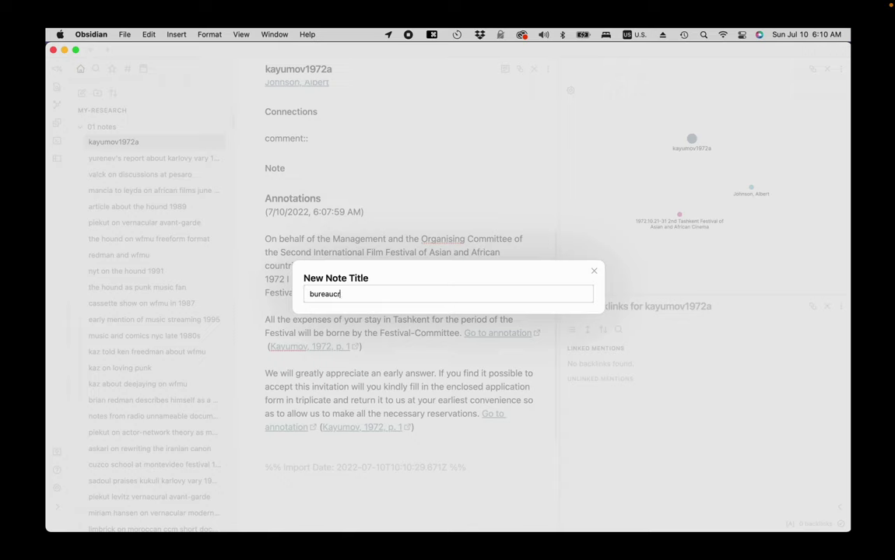
text(acy at tashkent fesstival)
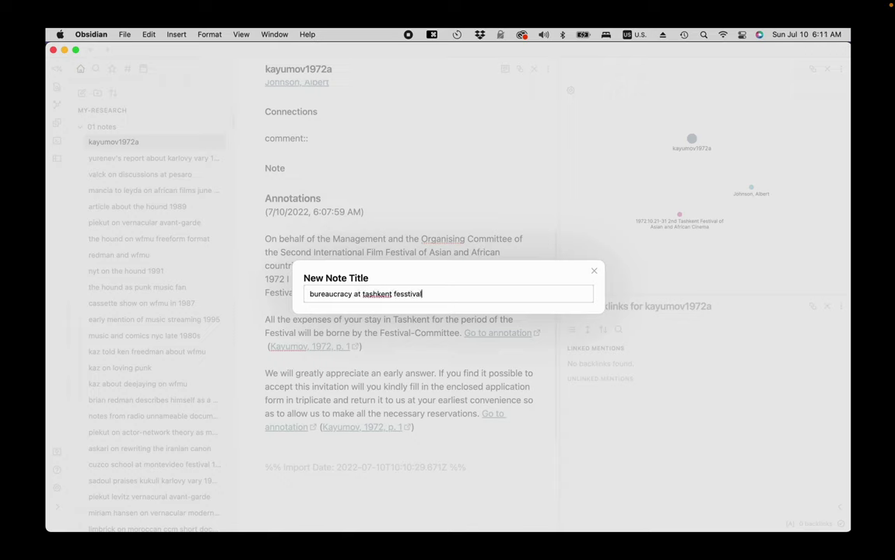
text(val)
key(Return)
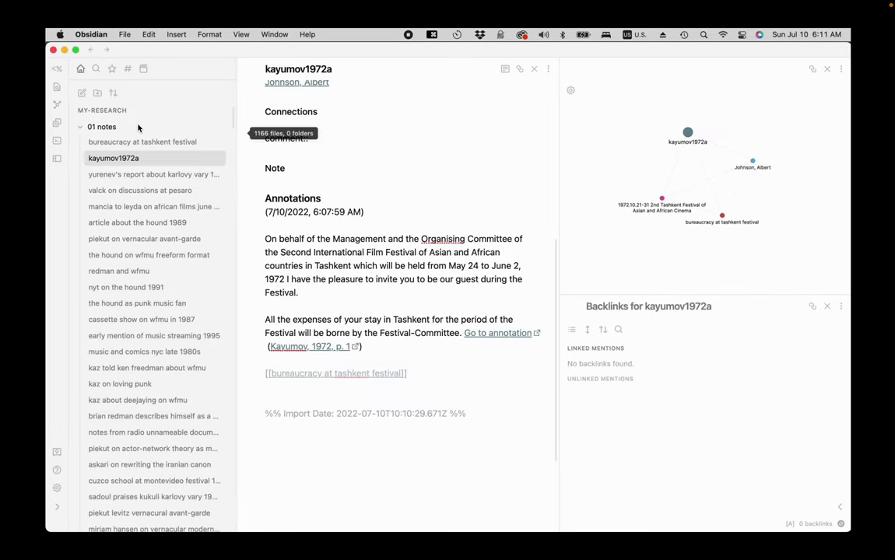
click(125, 142)
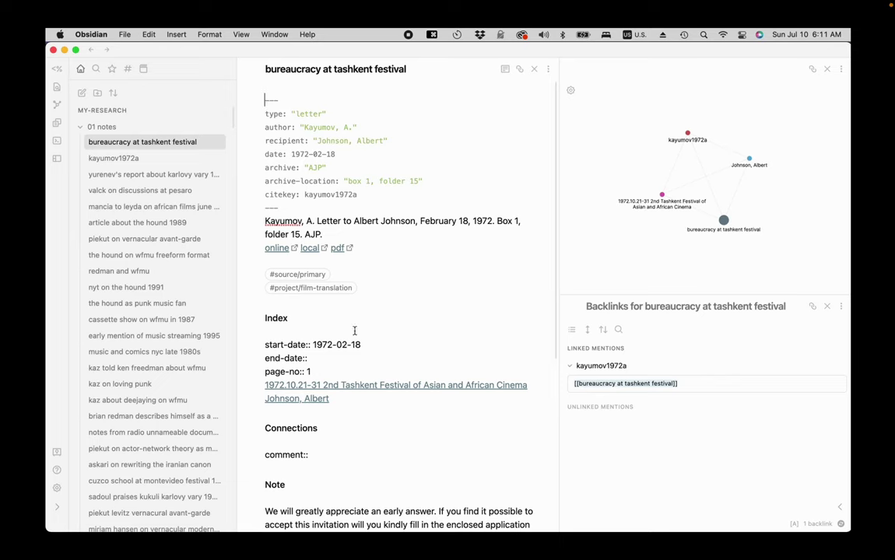
scroll(447, 330, down, 3)
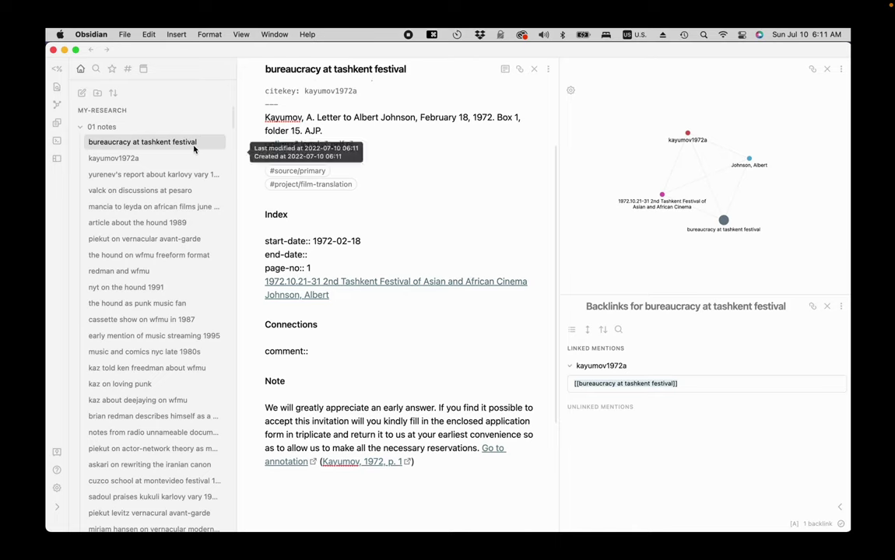
- Return to the imported letter note and delete its Annotations heading together with the timestamp line
click(125, 159)
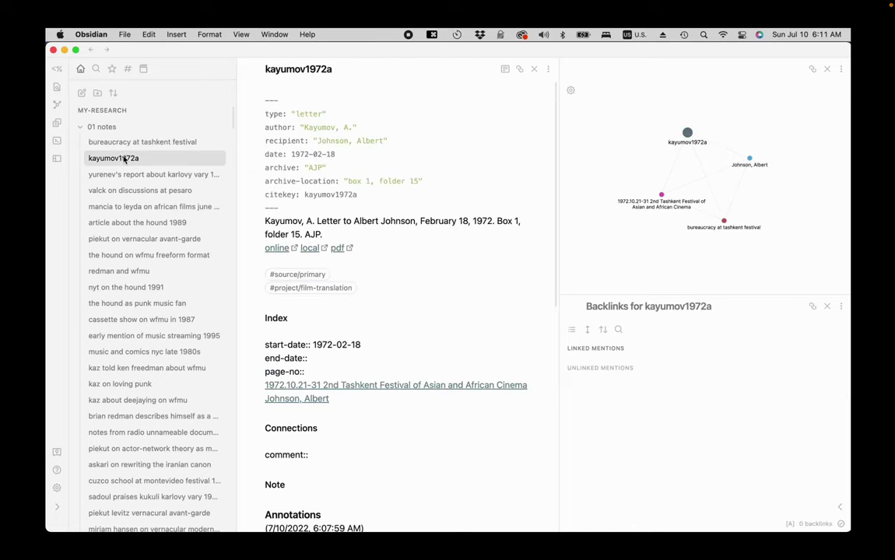
scroll(449, 339, down, 1)
scroll(449, 339, down, 4)
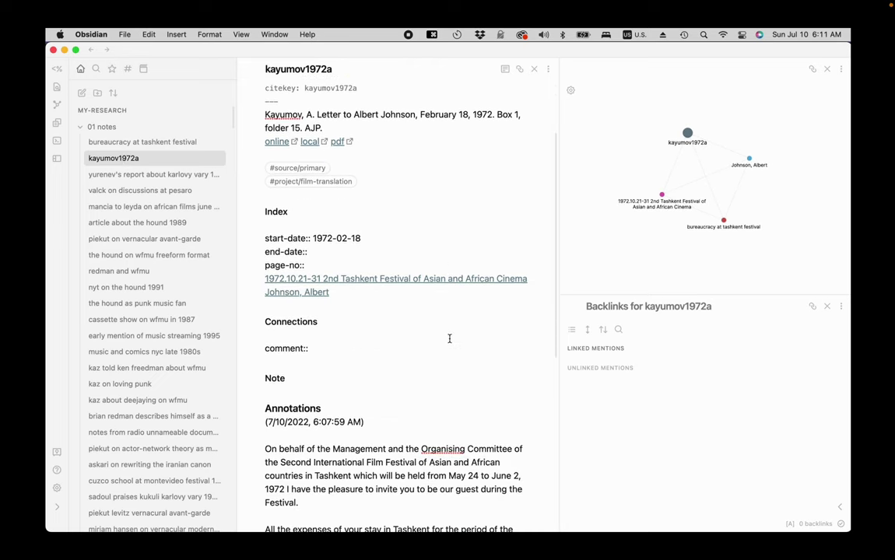
click(372, 355)
drag(373, 356, 268, 324)
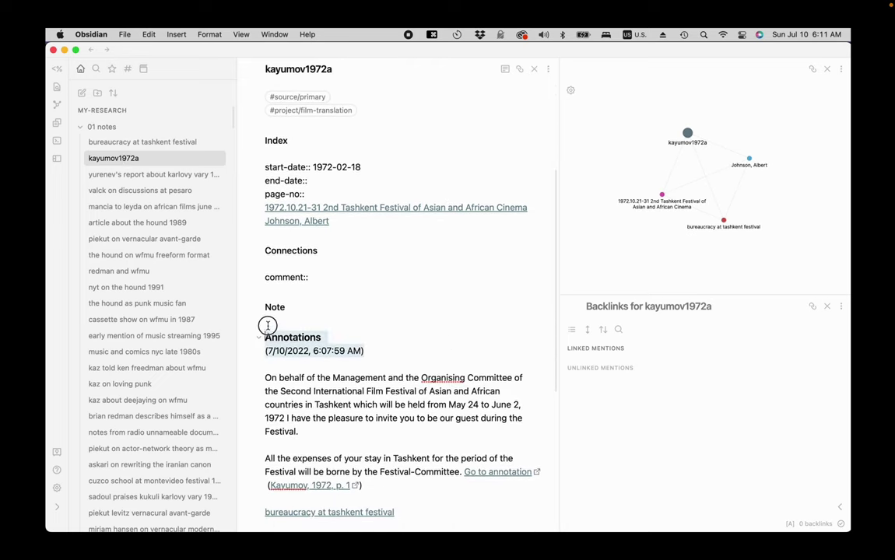
key(BackSpace)
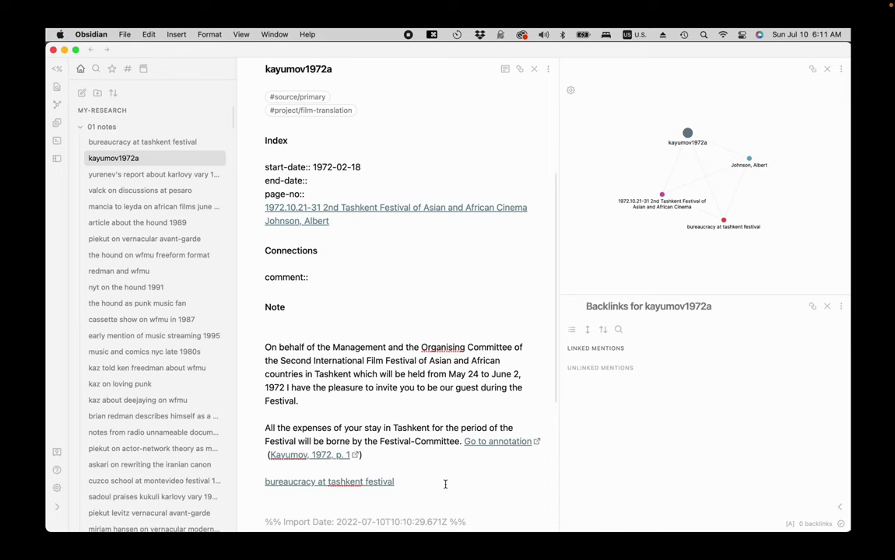
- Delete the Import Date comment at the end of the letter note
scroll(444, 482, down, 4)
click(473, 378)
drag(472, 378, 267, 356)
key(BackSpace)
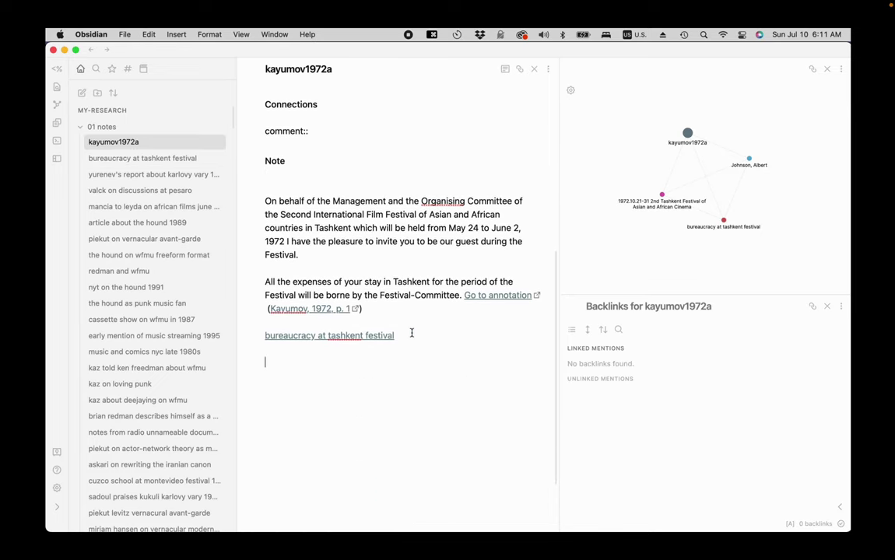
- Move the "bureaucracy at tashkent festival" link from the end of the letter note to the Connections section
drag(412, 332, 245, 328)
key(super+x)
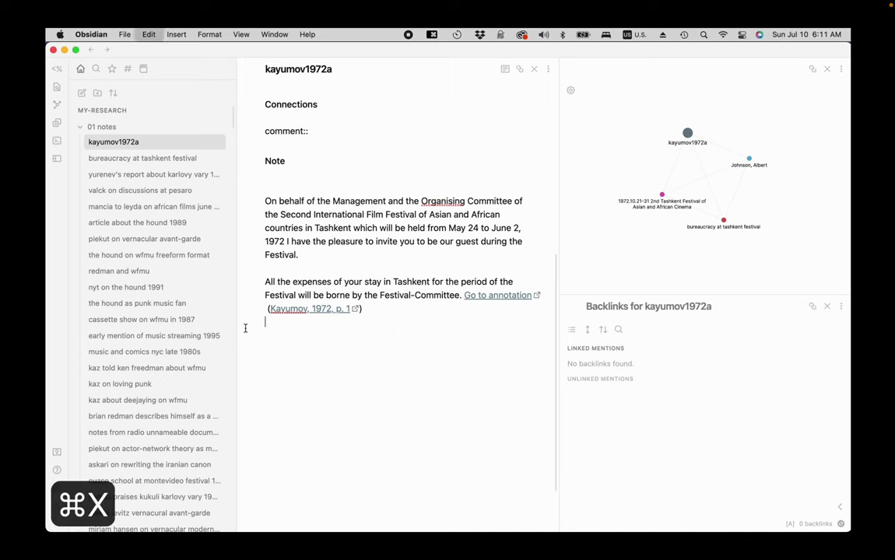
scroll(342, 226, up, 3)
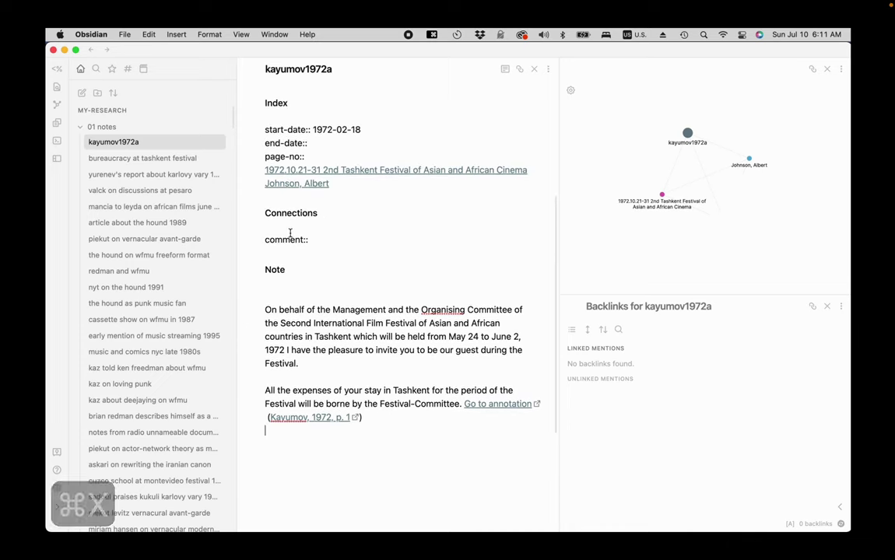
click(265, 227)
key(super+v)
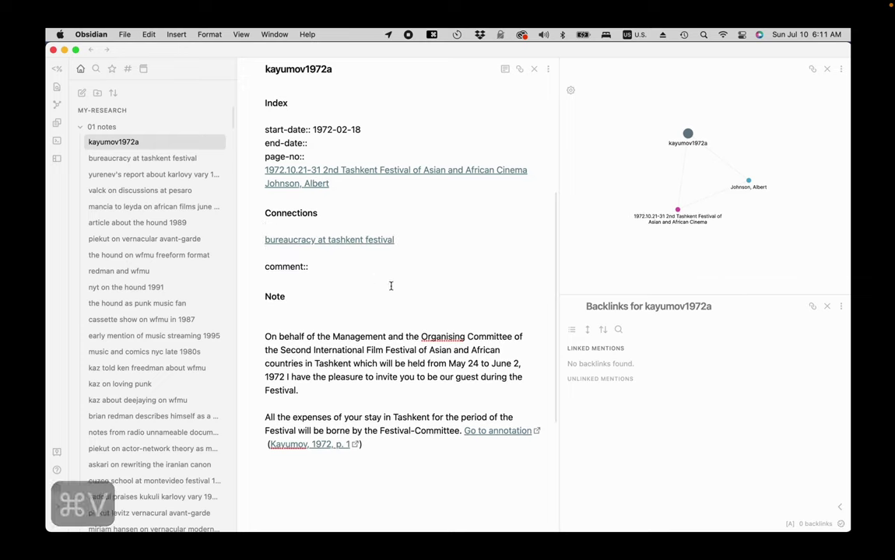
- Replace the hyphen in "Festival-Committee" with a space and highlight the whole "All the expenses of your stay" sentence
scroll(374, 311, down, 1)
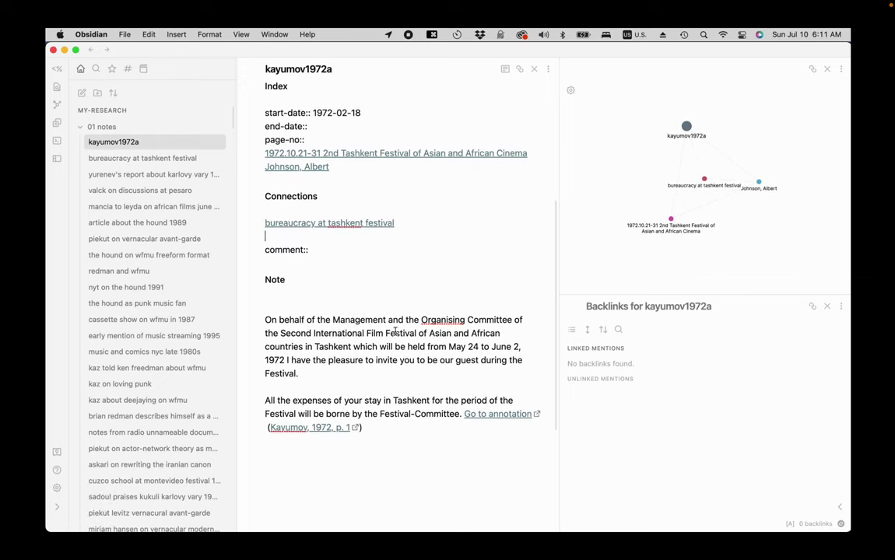
click(414, 415)
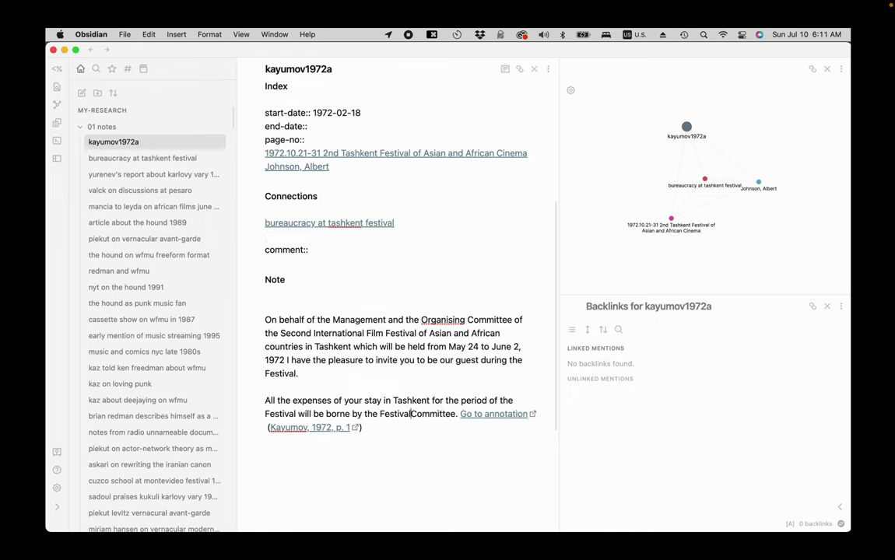
drag(266, 401, 460, 415)
key(super+shift+h)
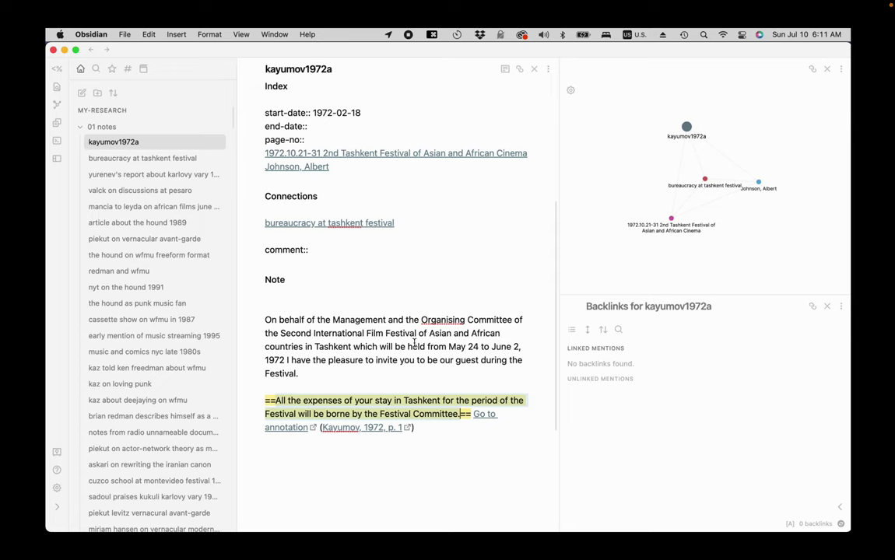
click(410, 345)
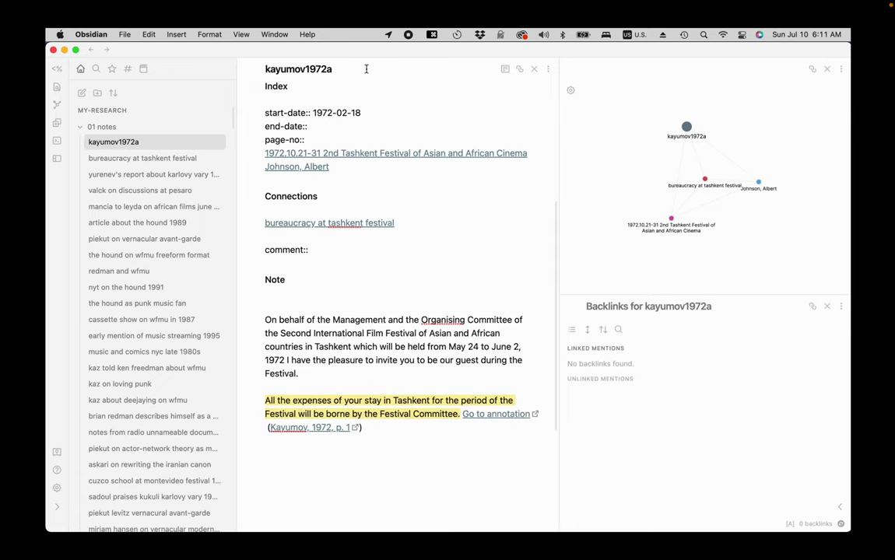
- Retitle the letter note with the recipient's surname followed by "invited to tashkent with expenses paid 1972"
text(johnson)
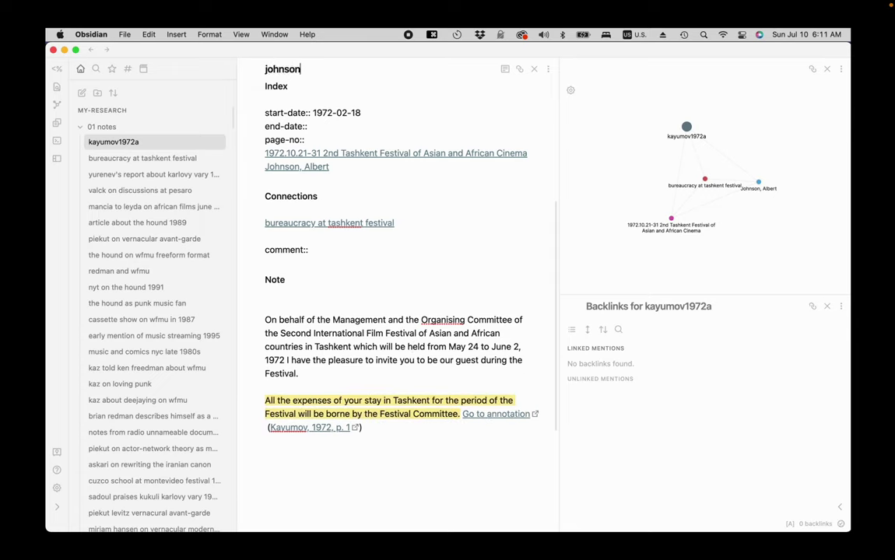
text( invited to tashkent with e)
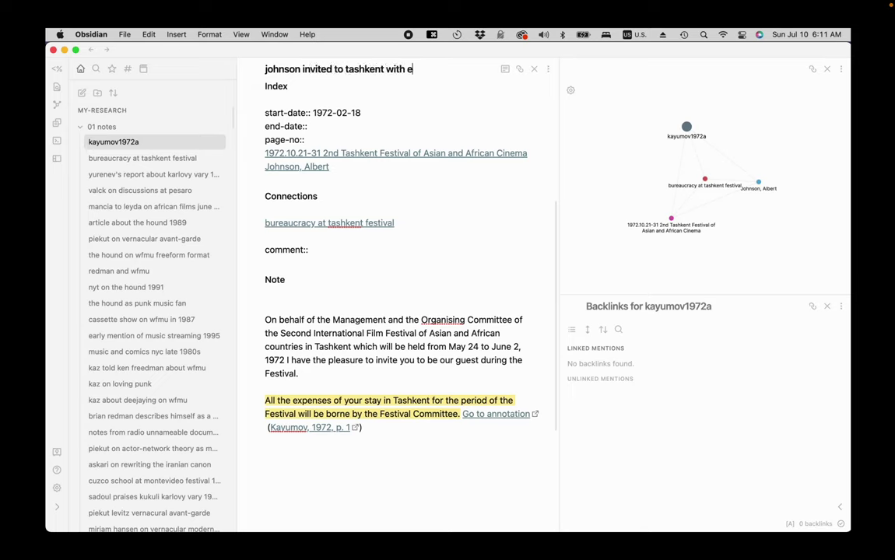
text(xpenses paid 1972)
click(407, 346)
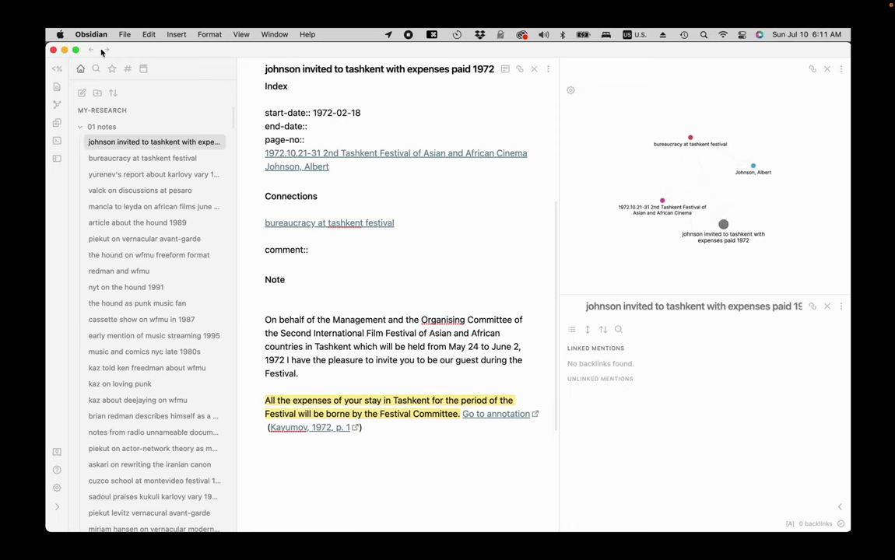
- In the "bureaucracy at tashkent festival" note, highlight the phrase "fill in the enclosed application form in triplicate"
click(152, 158)
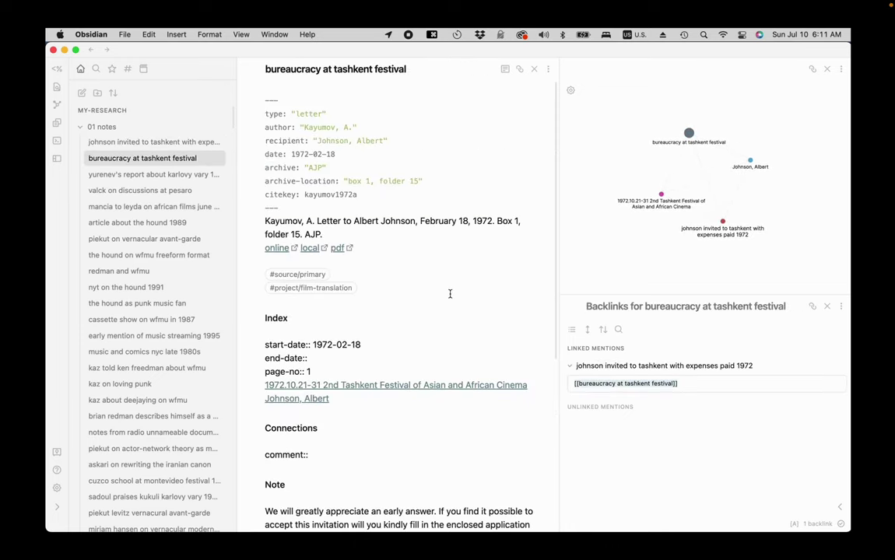
scroll(450, 294, down, 5)
scroll(450, 295, down, 2)
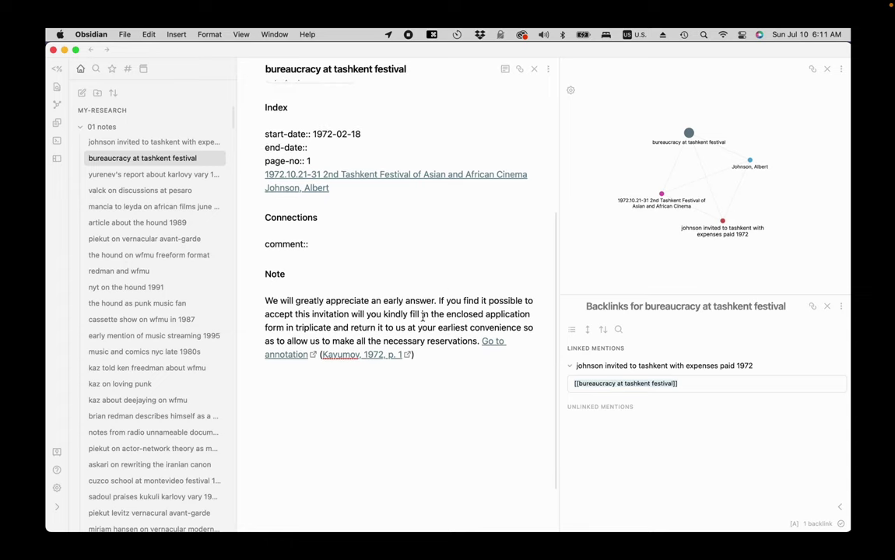
drag(408, 313, 330, 328)
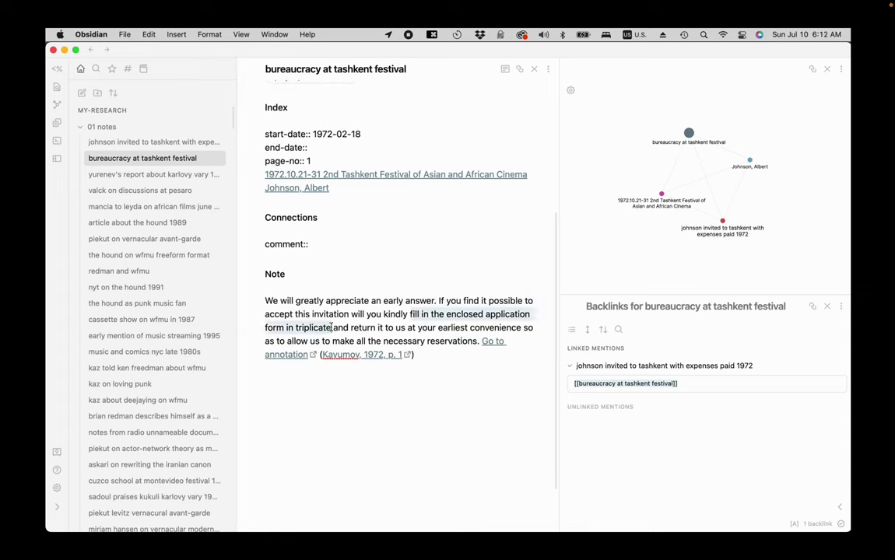
text(==)
click(328, 288)
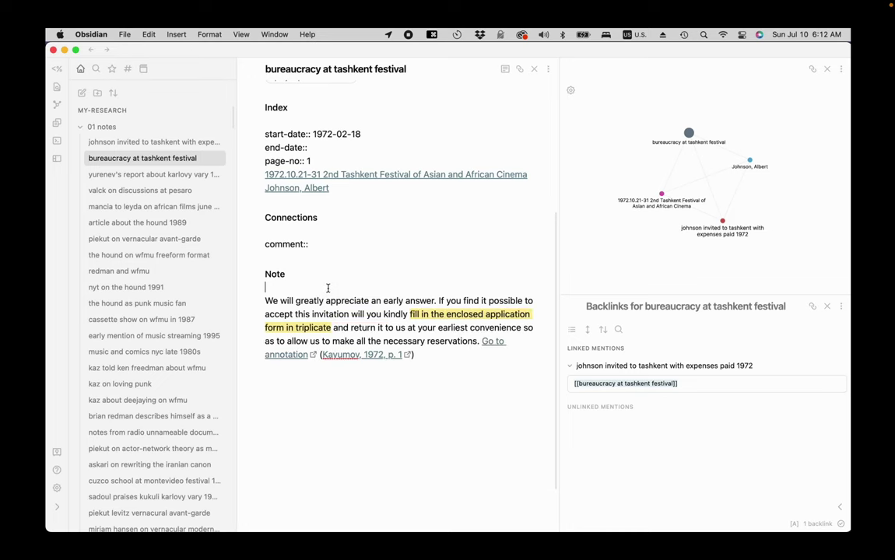
- View the 1972 Tashkent festival page from the graph, and follow the annotation link in the "bureaucracy at tashkent festival" note
scroll(328, 288, up, 7)
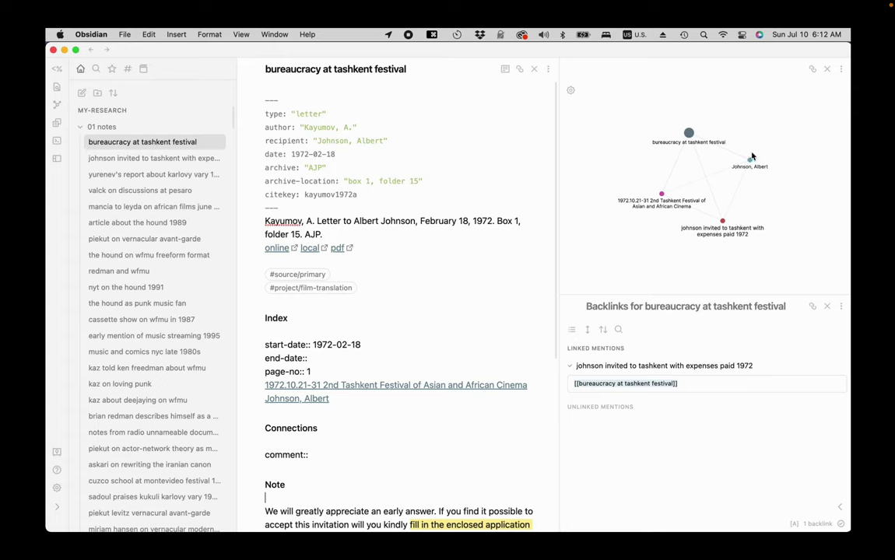
click(663, 196)
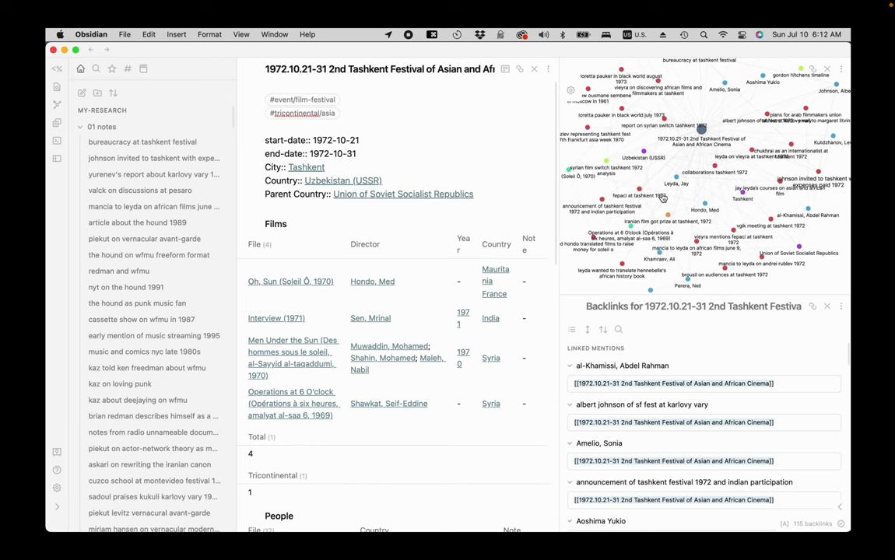
click(154, 141)
scroll(496, 486, down, 5)
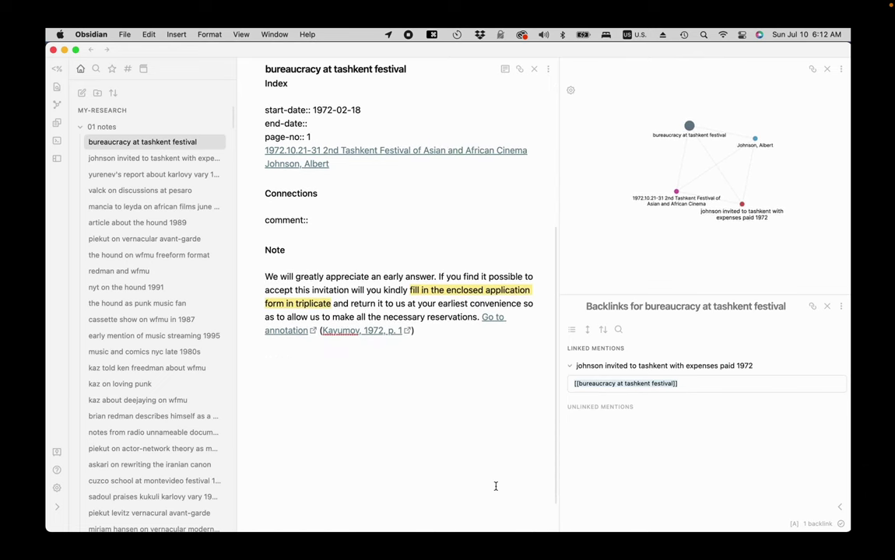
click(288, 330)
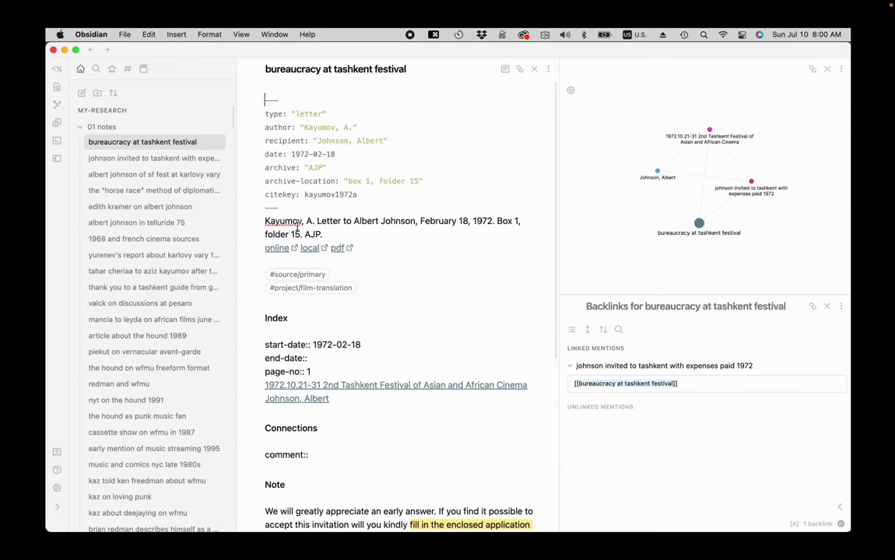
- Search the vault's notes for the recipient's surname
click(96, 69)
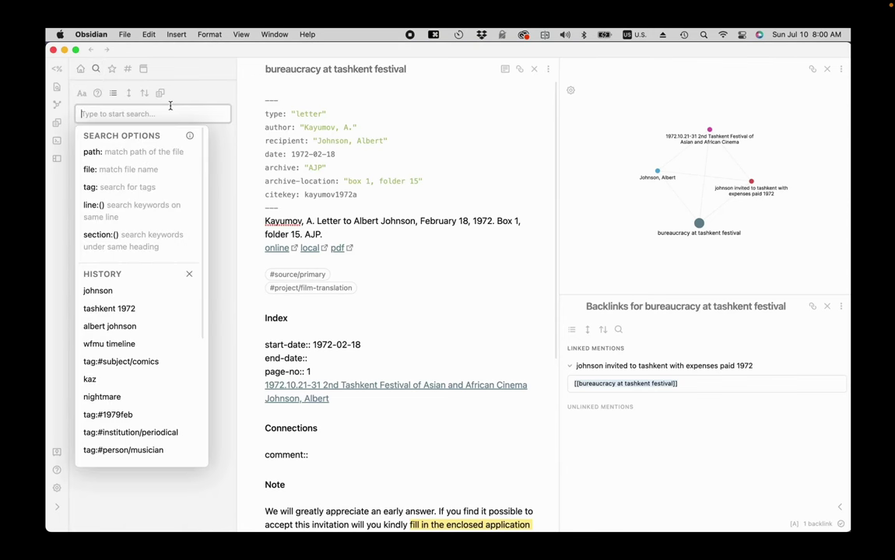
text(johnson)
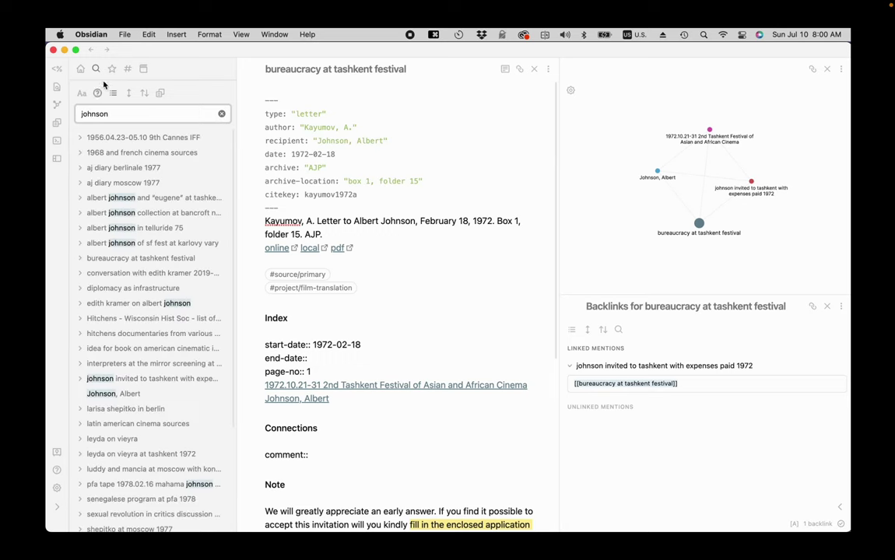
- Sort the vault's search results by modified time, new to old
click(144, 94)
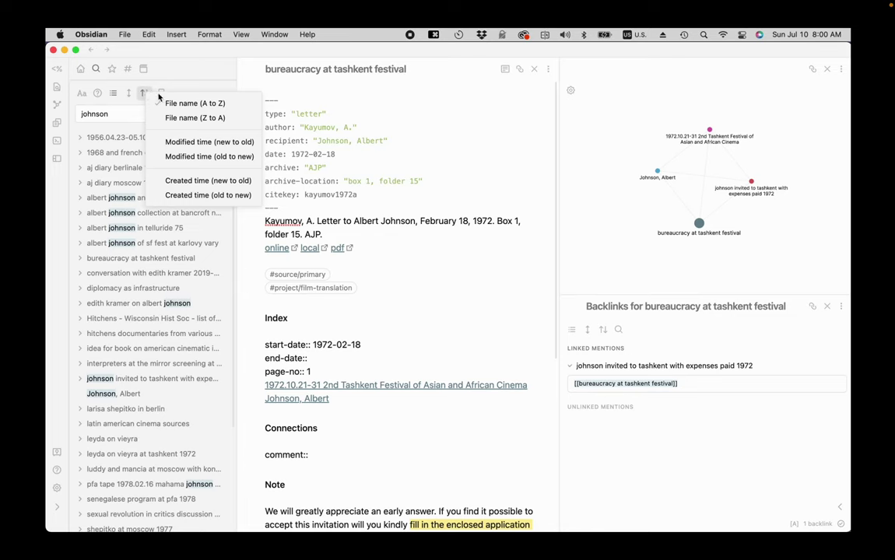
click(187, 143)
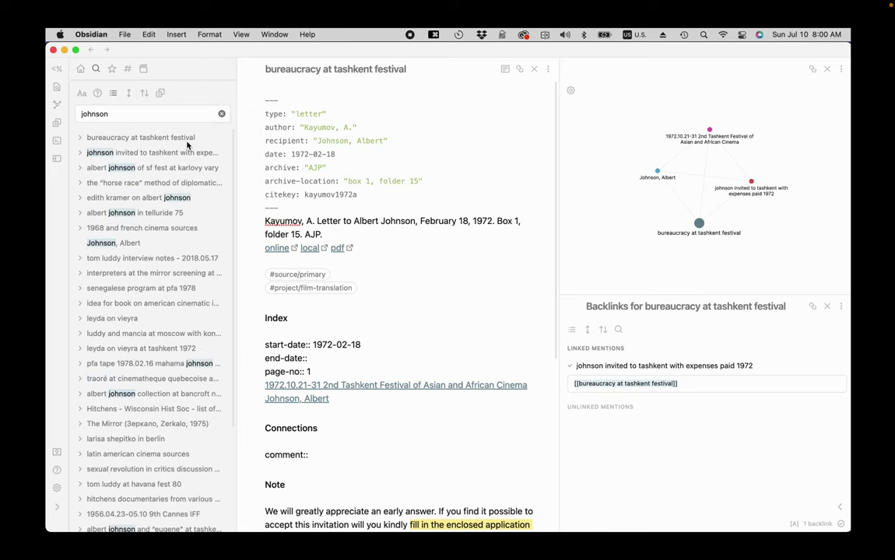
- Open the Search Research Notes page and run a keyword search for the letter recipient's surname
key(ctrl+s)
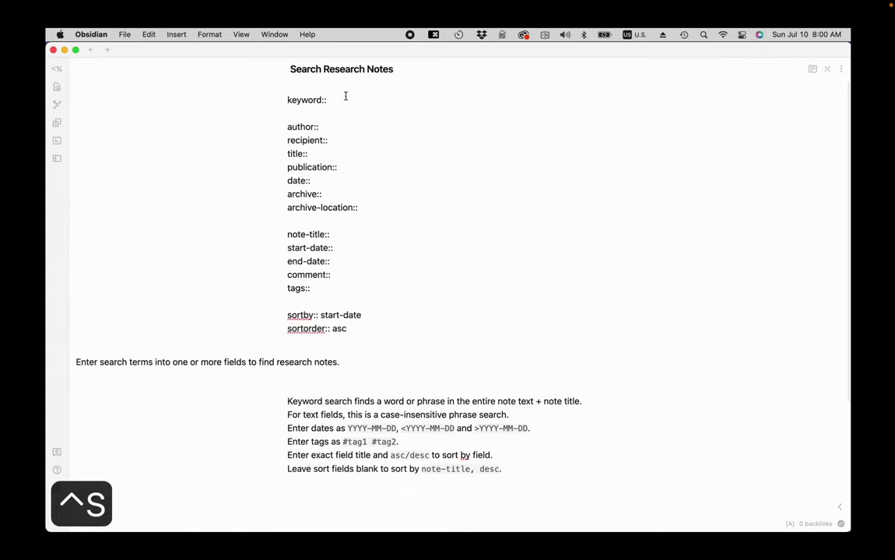
click(346, 98)
text(john)
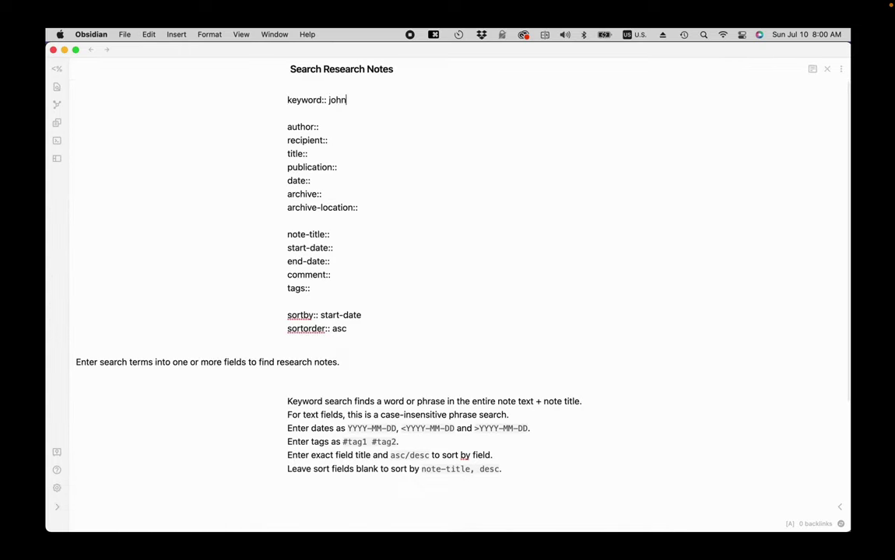
text(son)
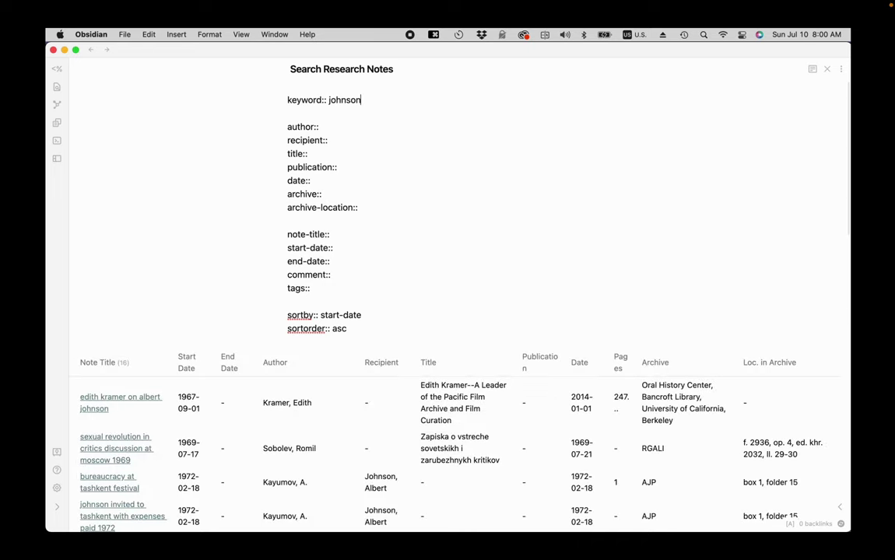
scroll(409, 420, down, 3)
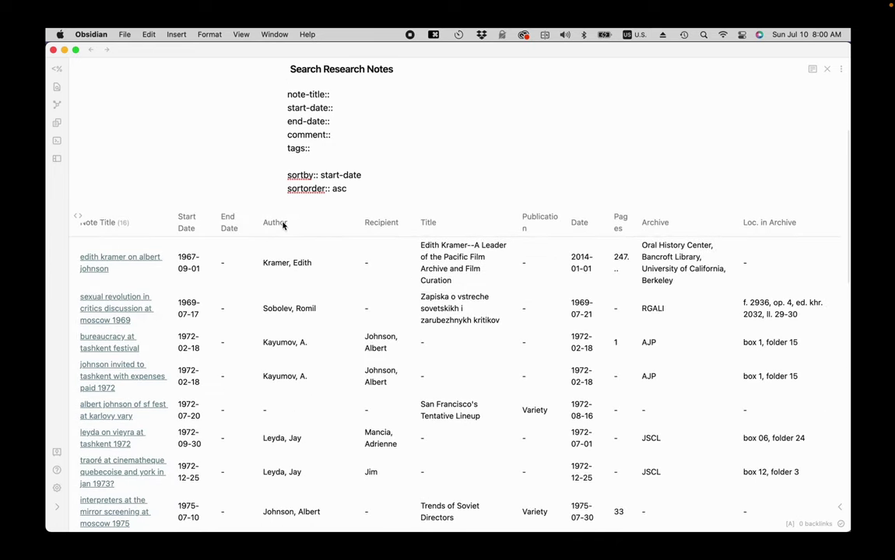
- Set the sortorder field of the research notes search to desc
click(338, 188)
key(BackSpace)
text(de)
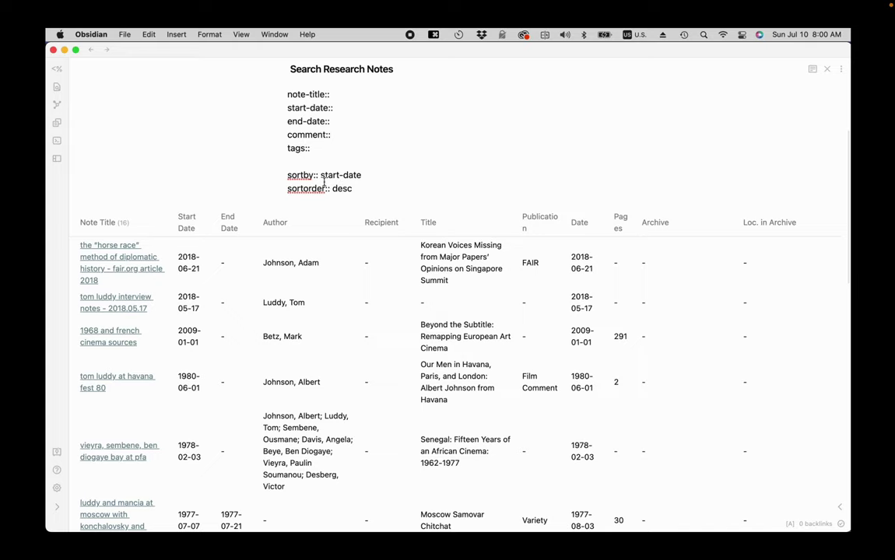
- Sort the research notes search by author, with the sort order set to asc
drag(321, 176, 361, 178)
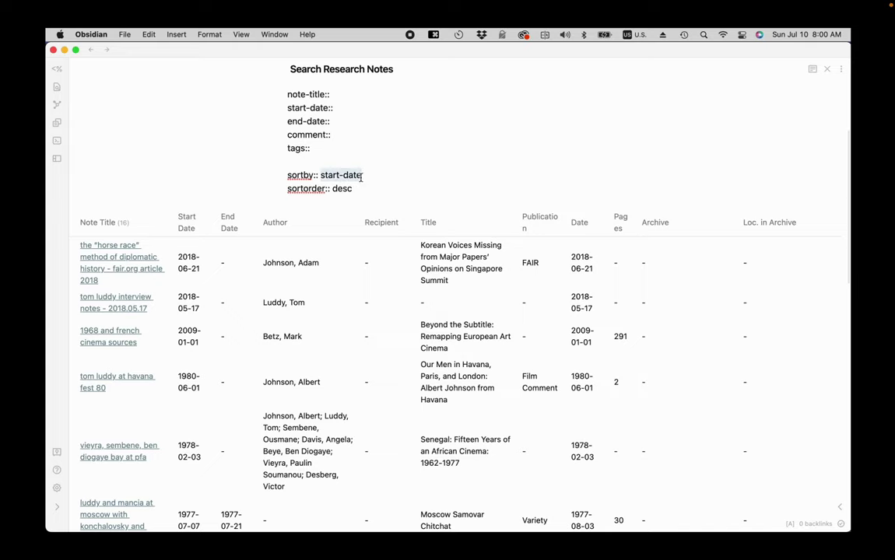
text(autho)
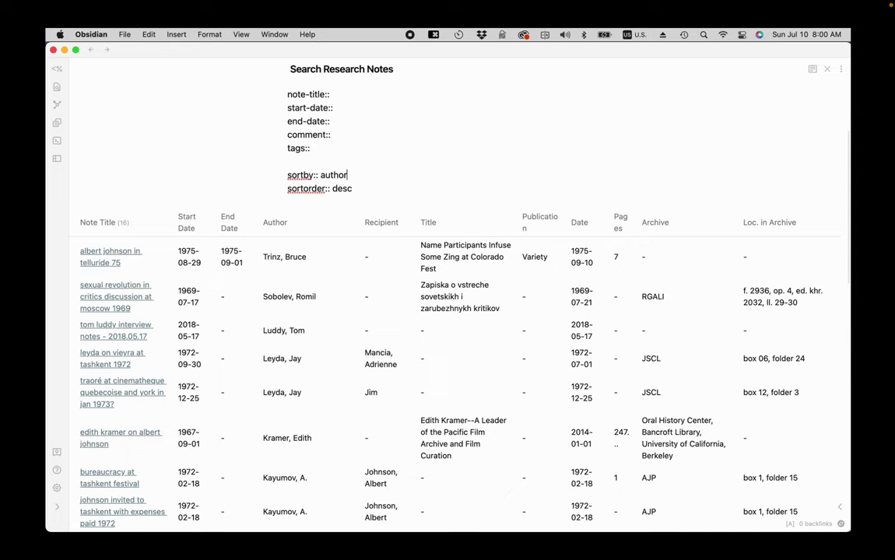
click(344, 188)
key(BackSpace)
key(BackSpace)
text(a)
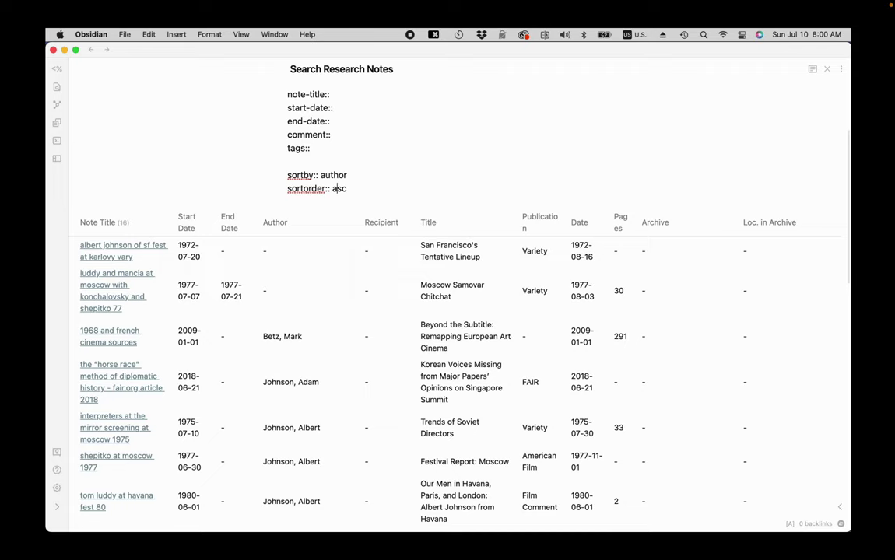
- Clear the keyword, search for the letter author's surname as recipient, and open the note "thank you to a tashkent guide from ghanaians tashkent 1968"
scroll(422, 183, up, 3)
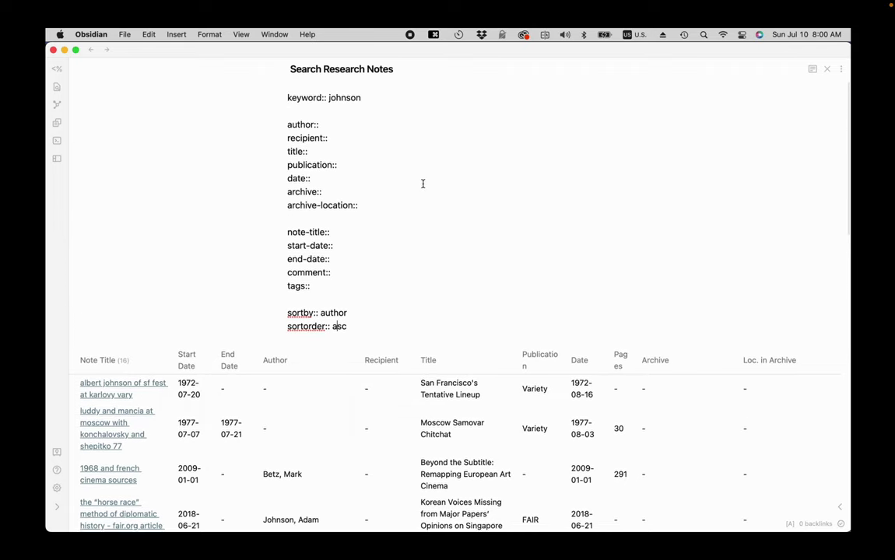
double_click(351, 100)
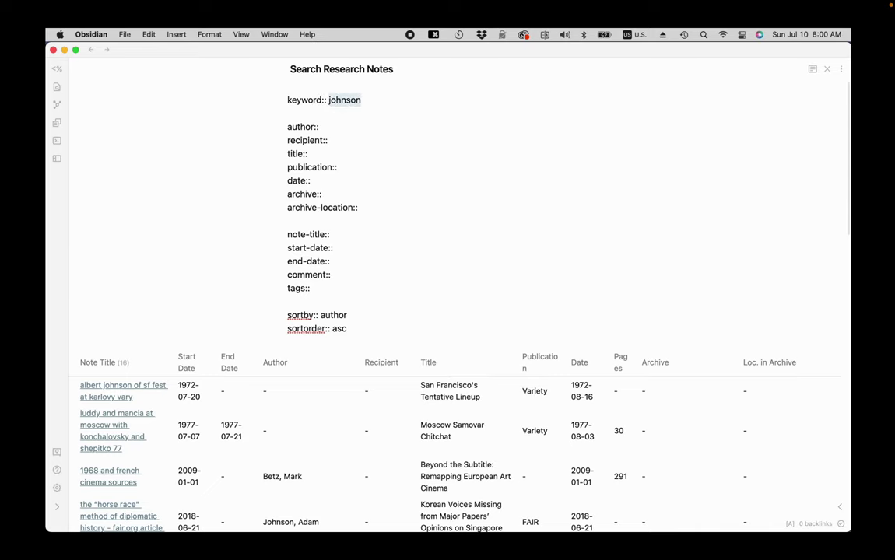
key(BackSpace)
click(355, 141)
text(kayumov)
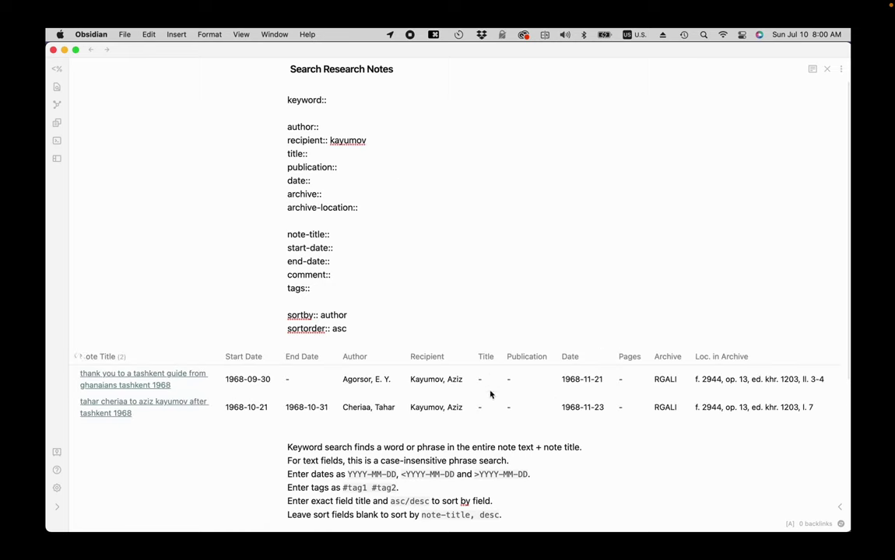
click(130, 374)
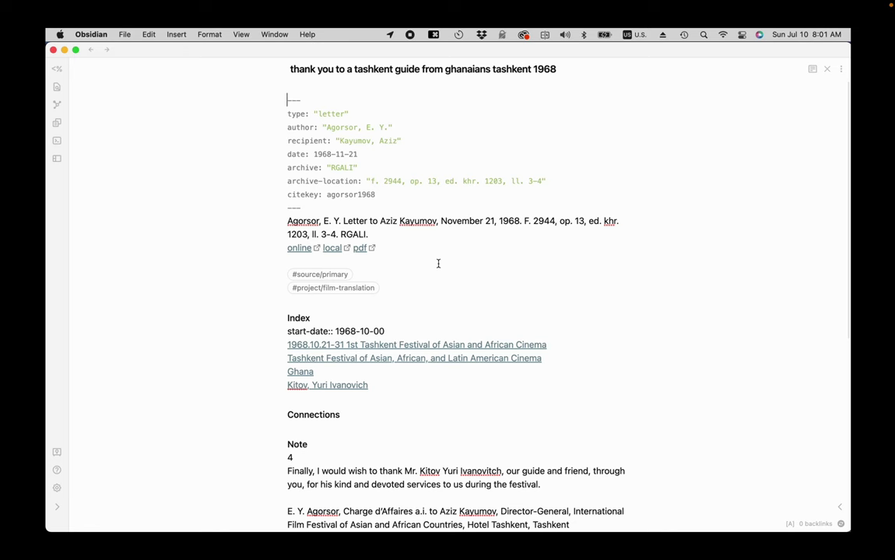
key(ctrl+n)
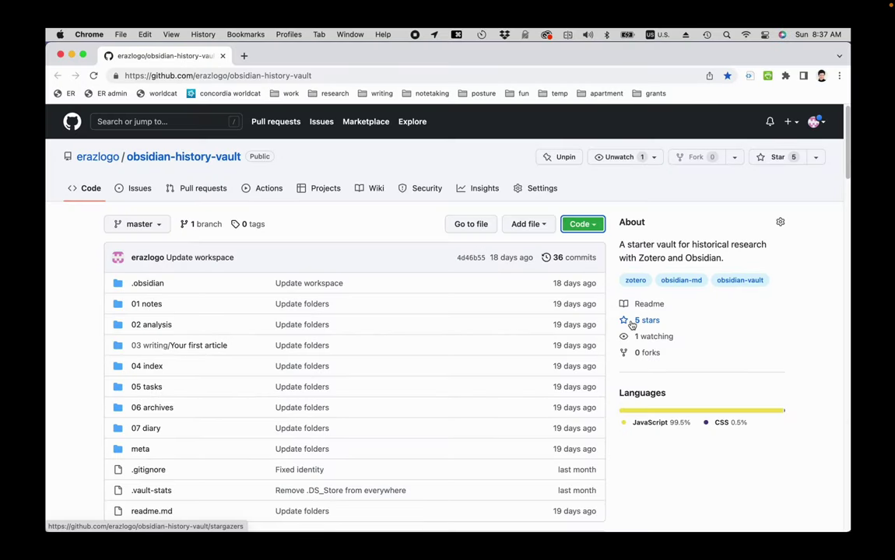
- In Chrome, download the obsidian-history-vault repository from GitHub as a ZIP and unpack the archive
click(582, 224)
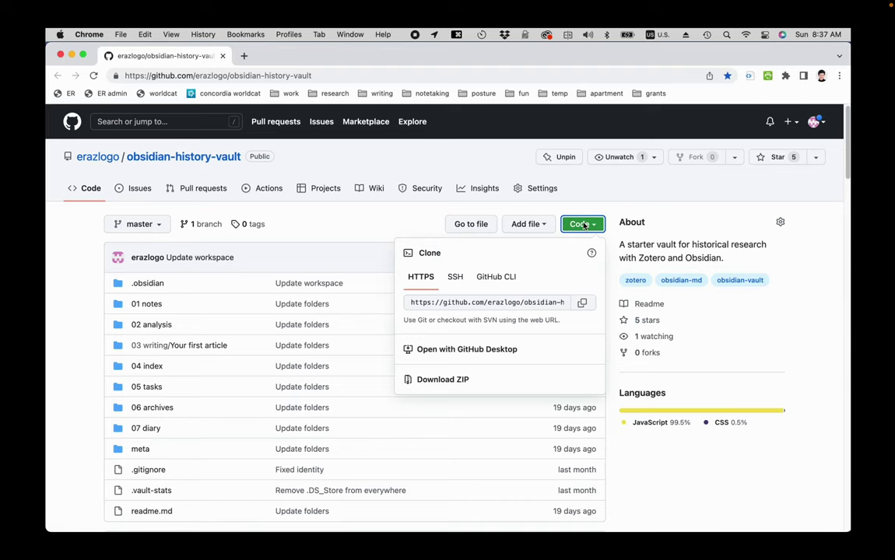
click(442, 380)
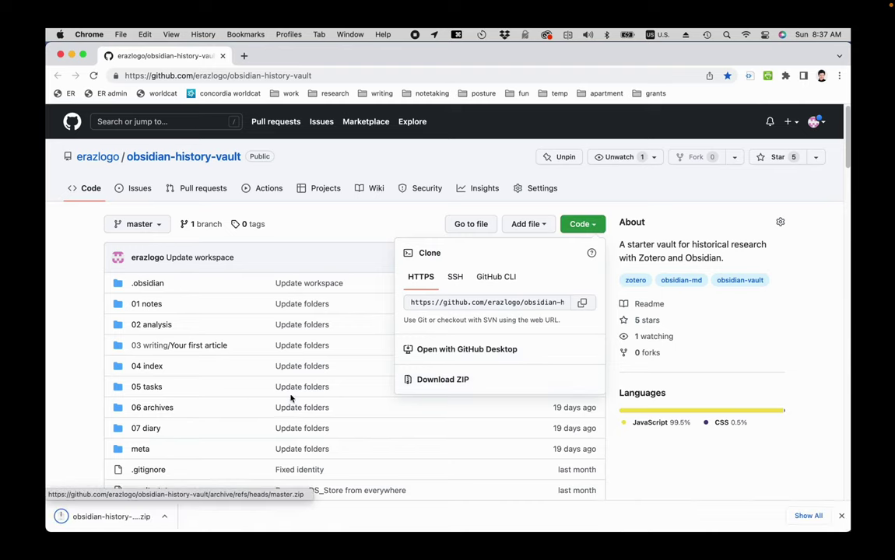
click(165, 518)
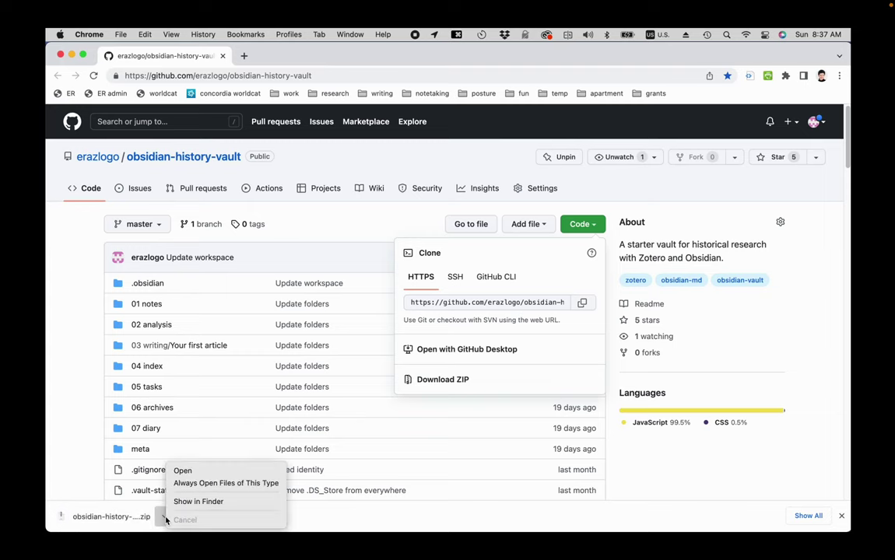
click(192, 472)
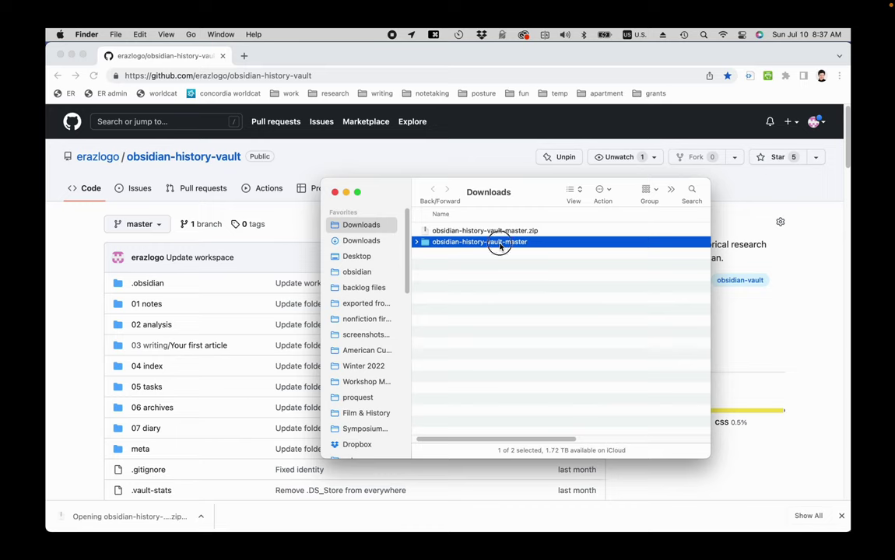
- Rename the unpacked vault folder to obsidian-history-vault and move it from Downloads into the obsidian folder
click(526, 242)
click(526, 242)
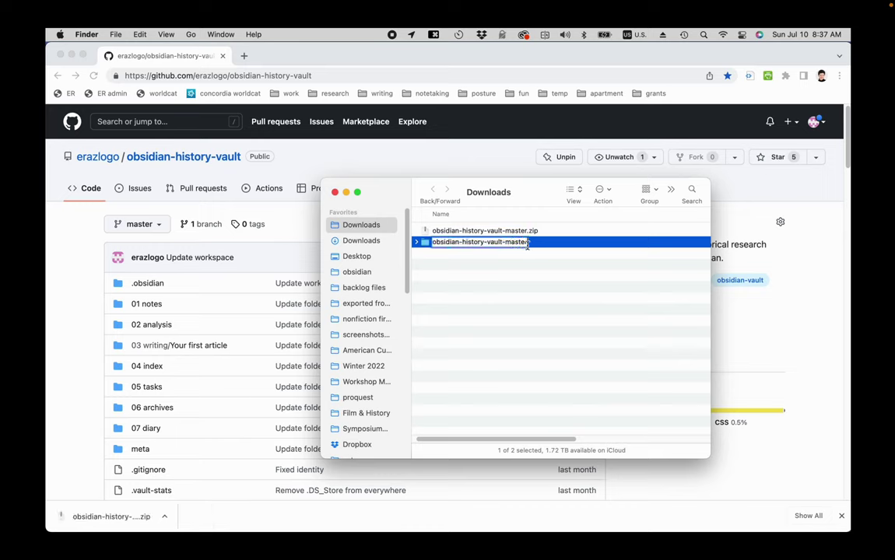
key(BackSpace)
key(BackSpace)
key(BackSpace)
key(BackSpace)
key(BackSpace)
key(BackSpace)
key(BackSpace)
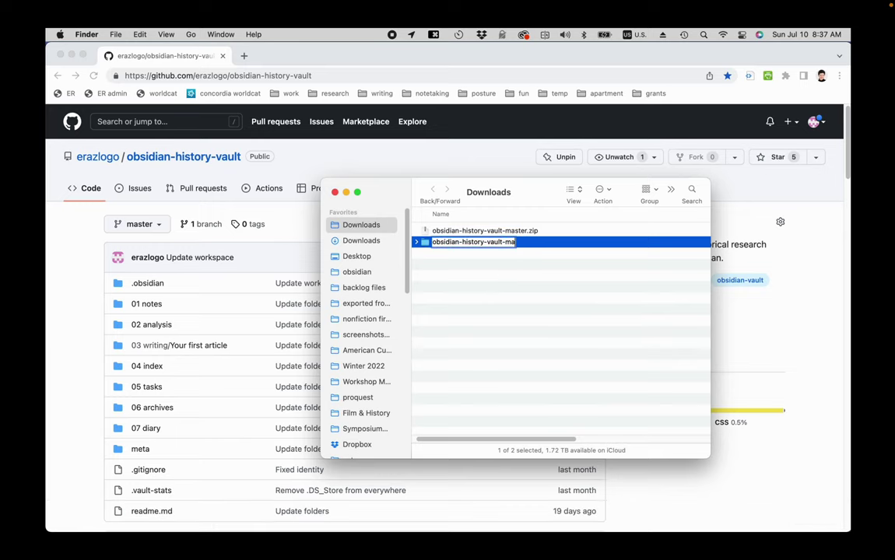
key(Return)
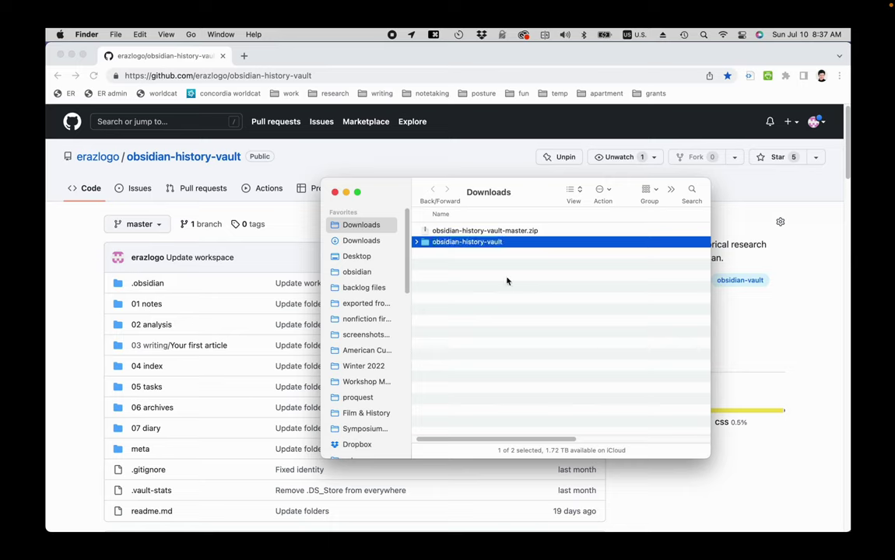
click(426, 243)
drag(426, 243, 343, 271)
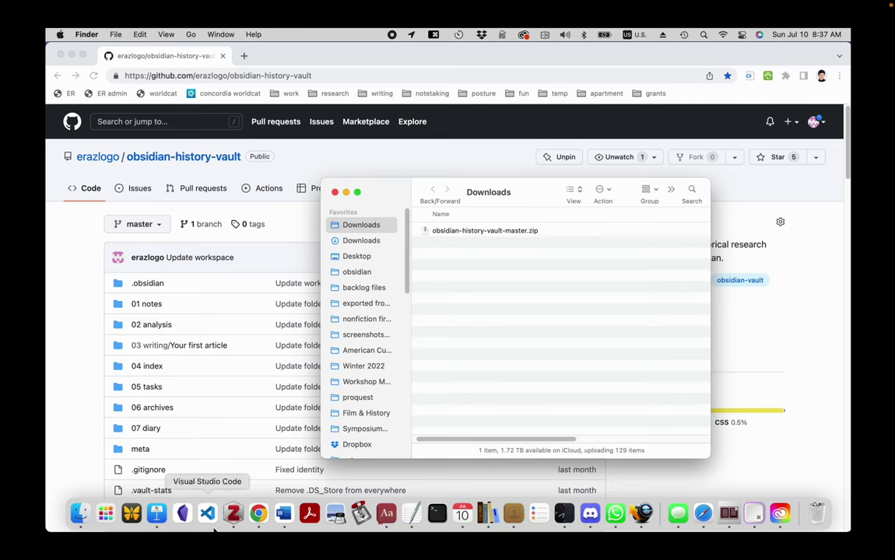
- Switch to Obsidian and open the obsidian-history-vault folder as a vault
click(181, 515)
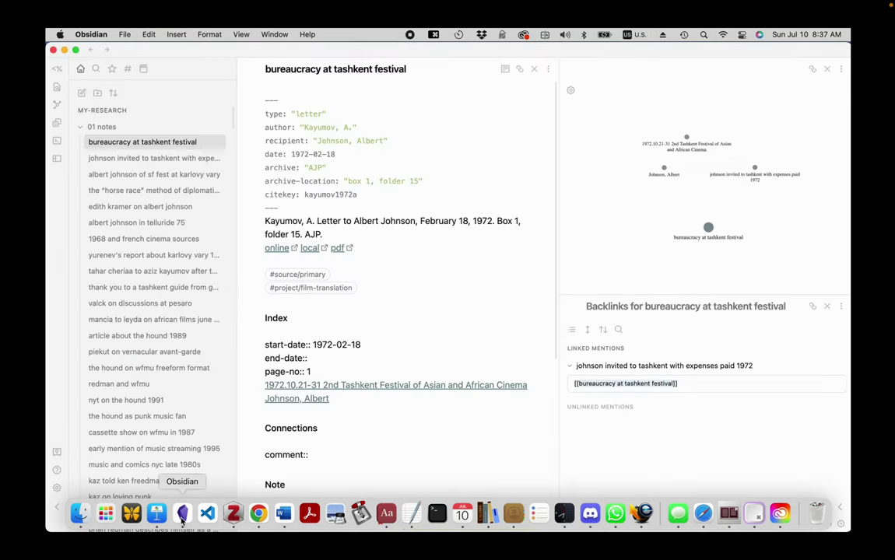
click(57, 453)
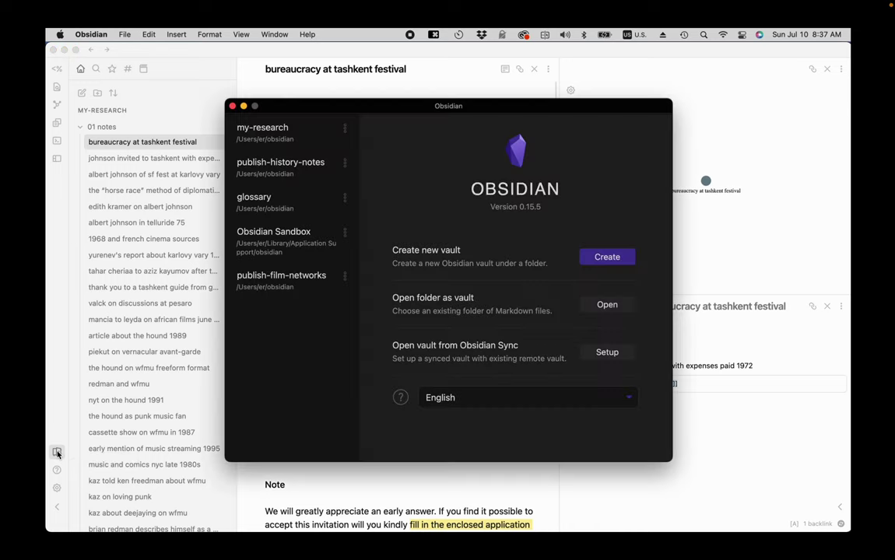
click(607, 305)
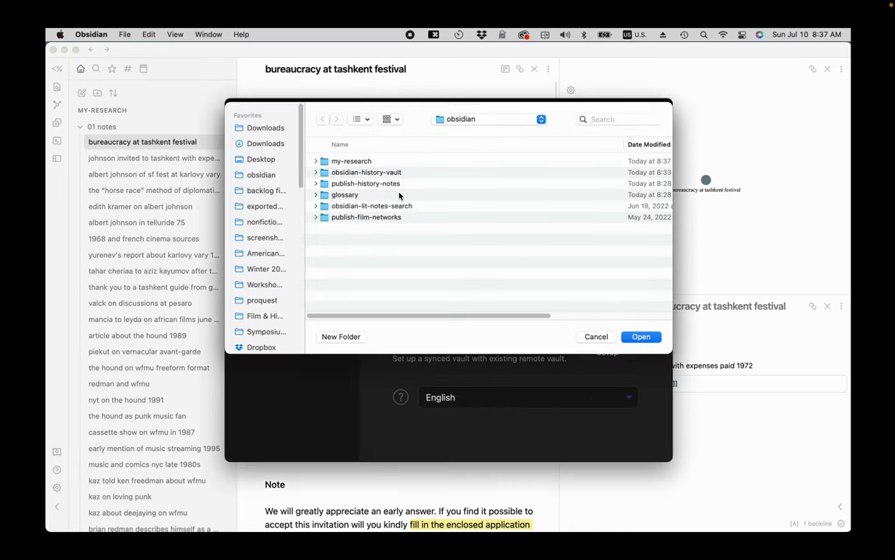
click(378, 172)
click(642, 337)
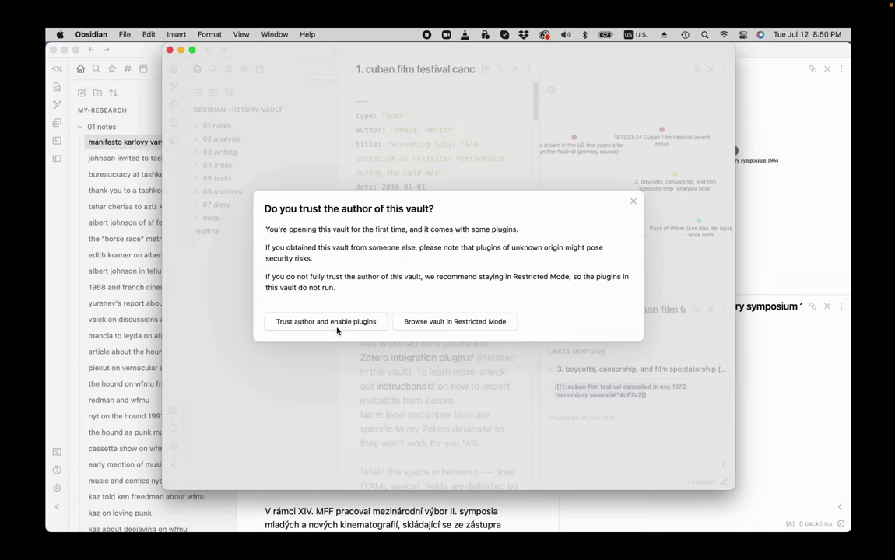
- Trust the vault's author and enable its plugins, close the settings, and show the new vault in full screen
click(337, 326)
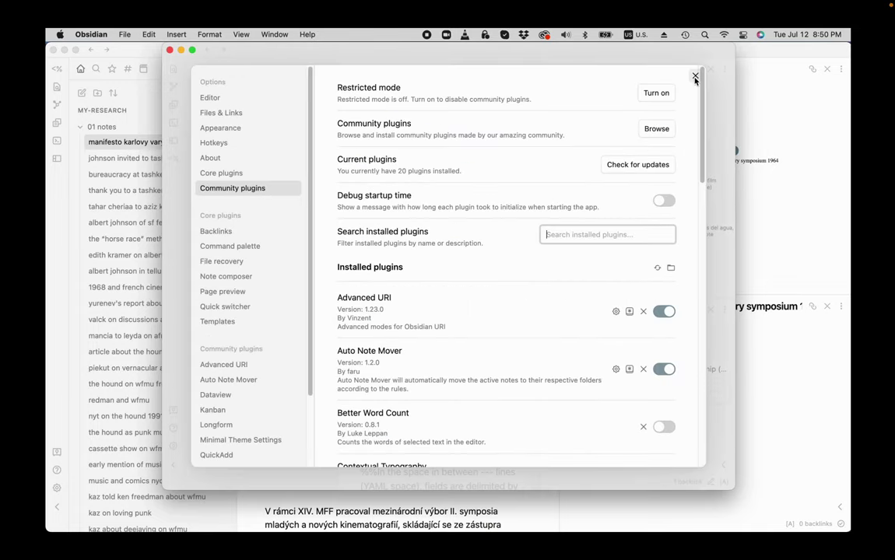
click(695, 77)
key(super+ctrl+f)
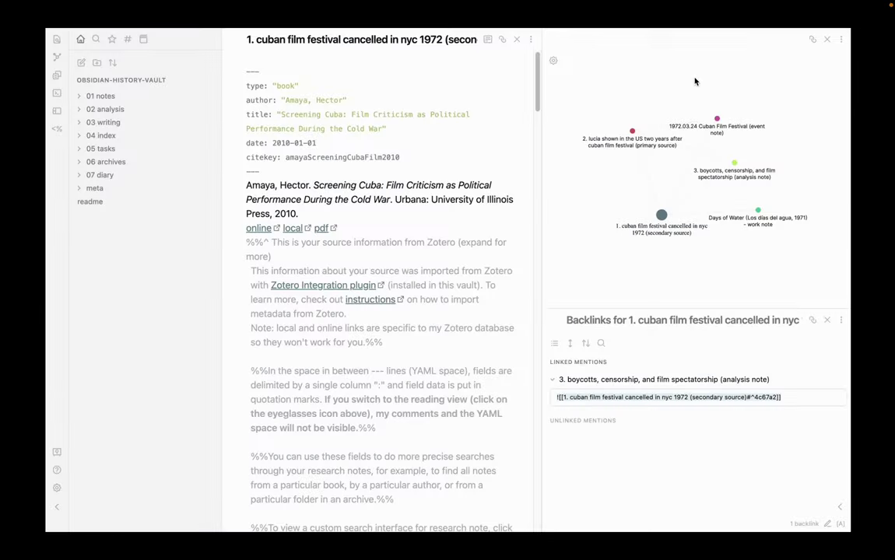